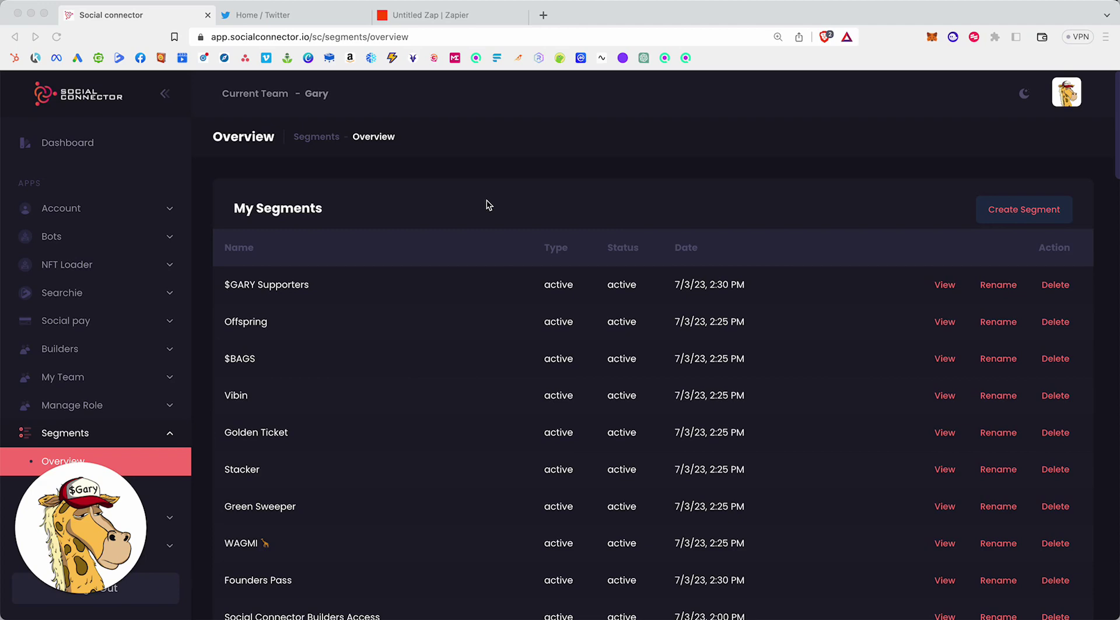
Open the 73 Demo segment and start an empty filter group, leaving Filter Type unselected.
scroll(493, 198, "down", 20)
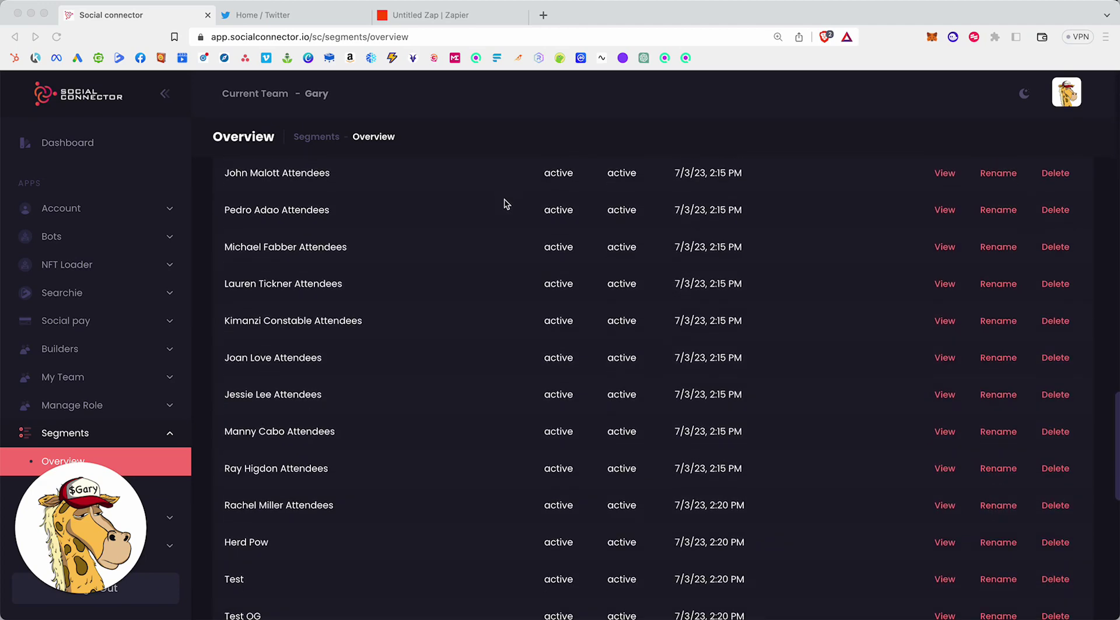
left_click(945, 495)
left_click(578, 236)
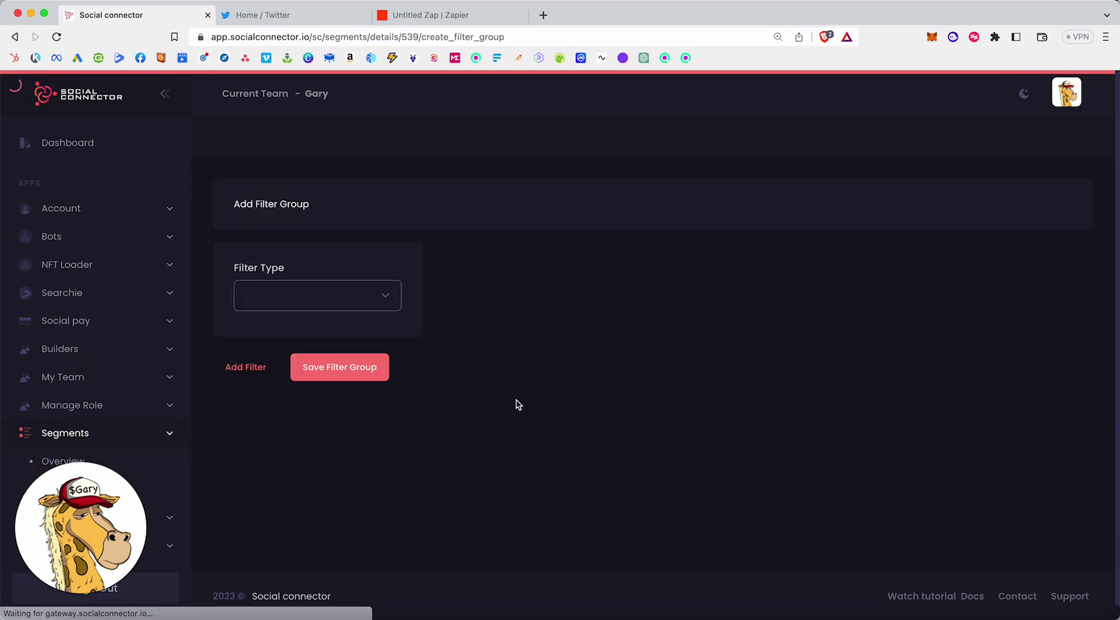
left_click(388, 296)
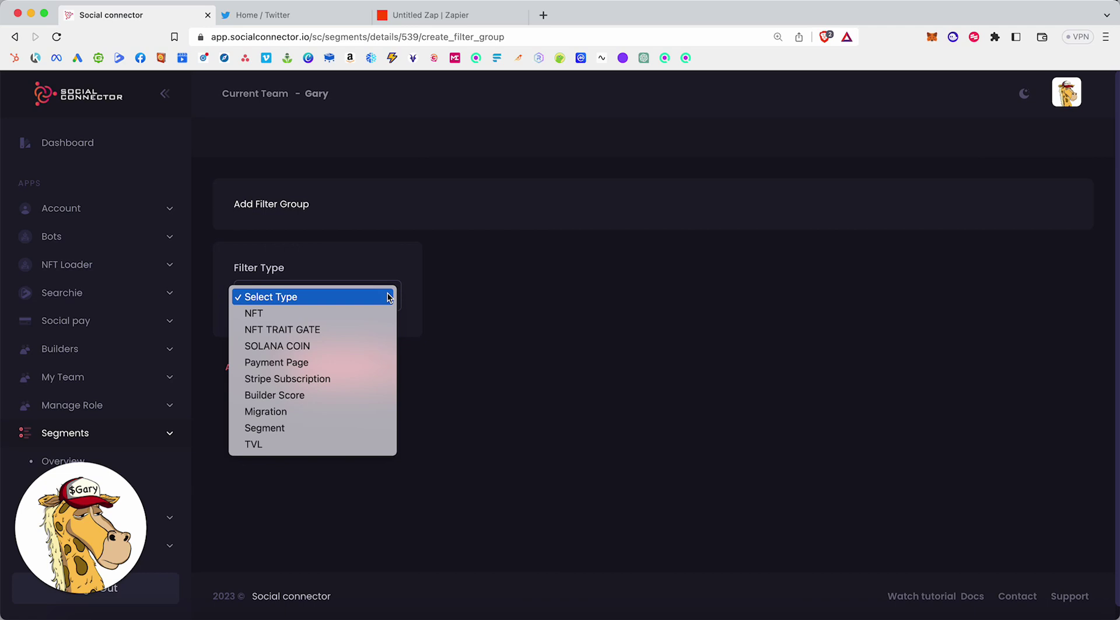
left_click(458, 327)
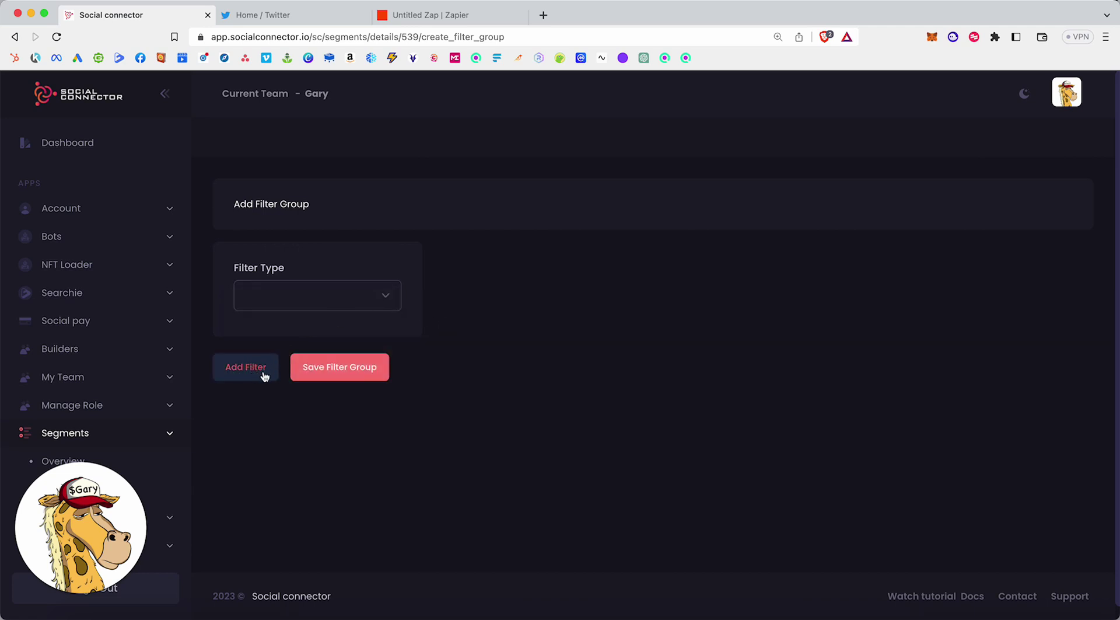
left_click(319, 371)
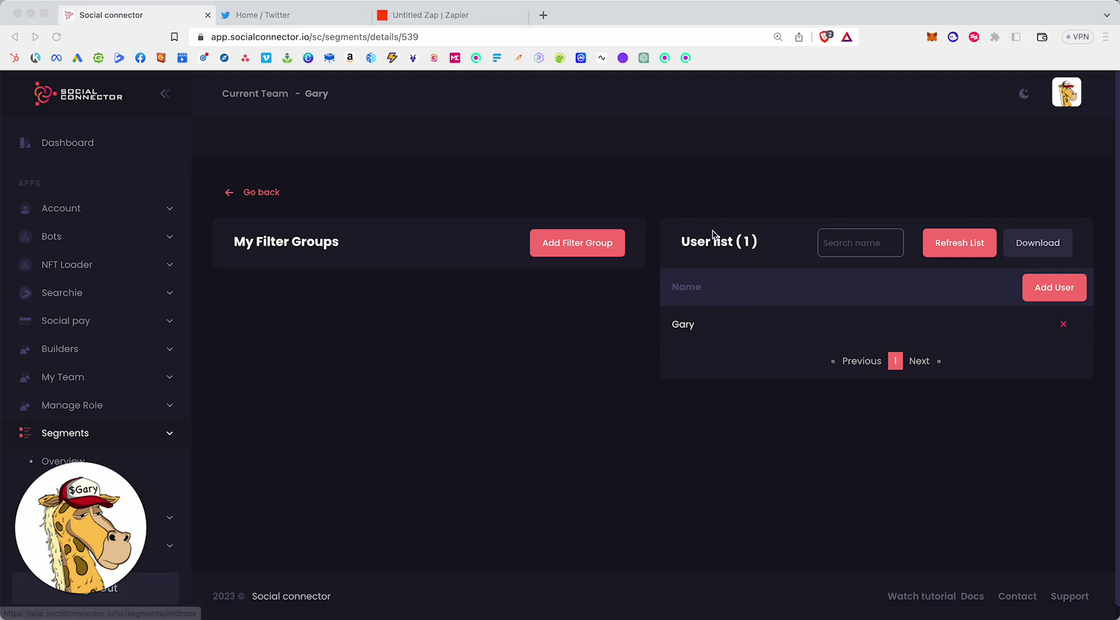
Add a user to segment 539 by pasting the custodial wallet address into Email / Custodial Wallet.
left_click(908, 192)
left_click(1048, 303)
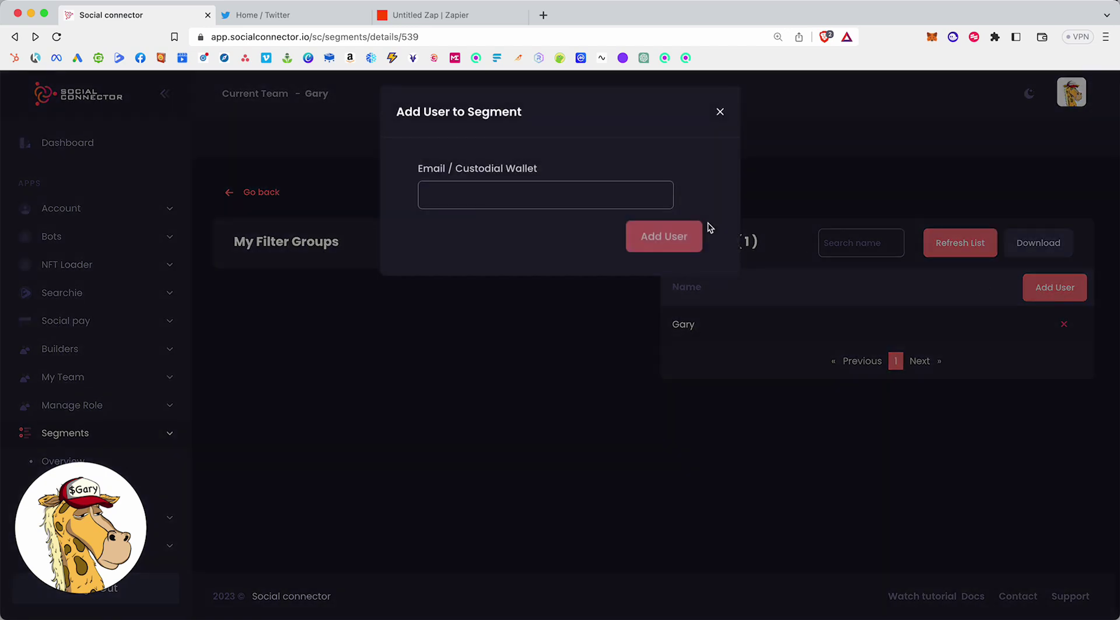
left_click(552, 203)
type("8scZfUKQw9L3p3uWMQotfePQUcyM54r1mHJjBexddQbV")
left_click(633, 228)
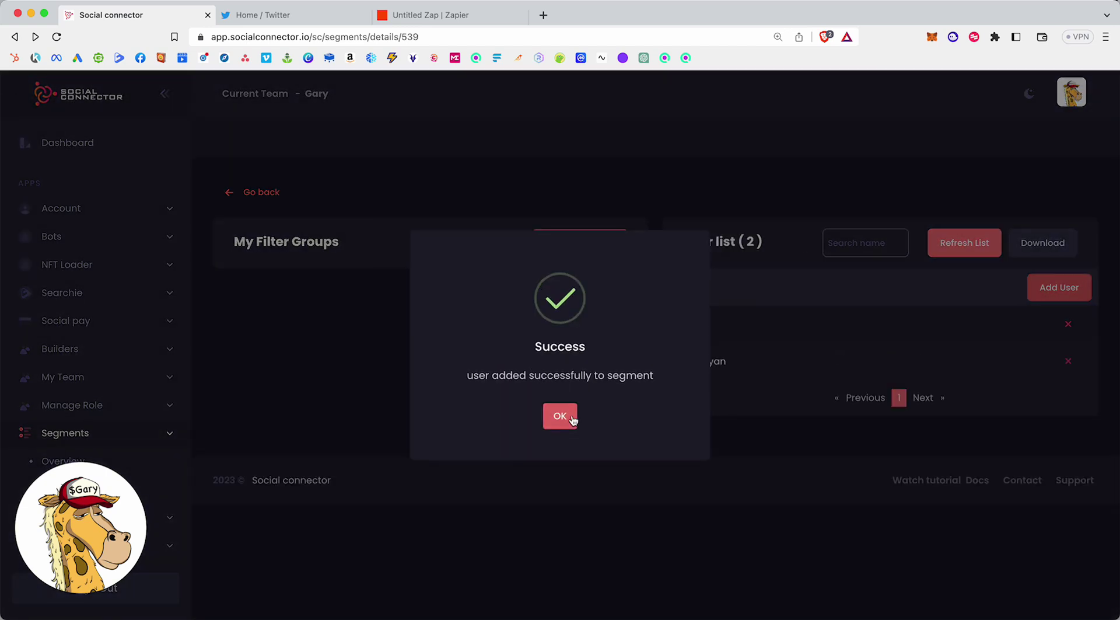
left_click(572, 422)
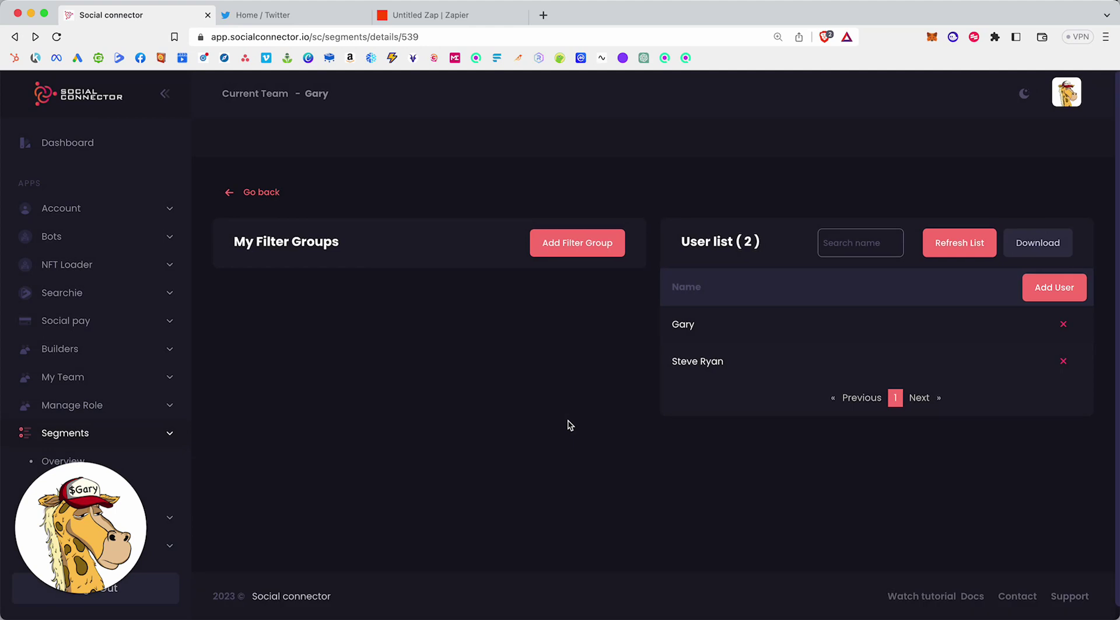
Leave the Zapier editor for the Dashboard and open the test zap under Recent Zaps.
left_click(466, 19)
left_click(20, 91)
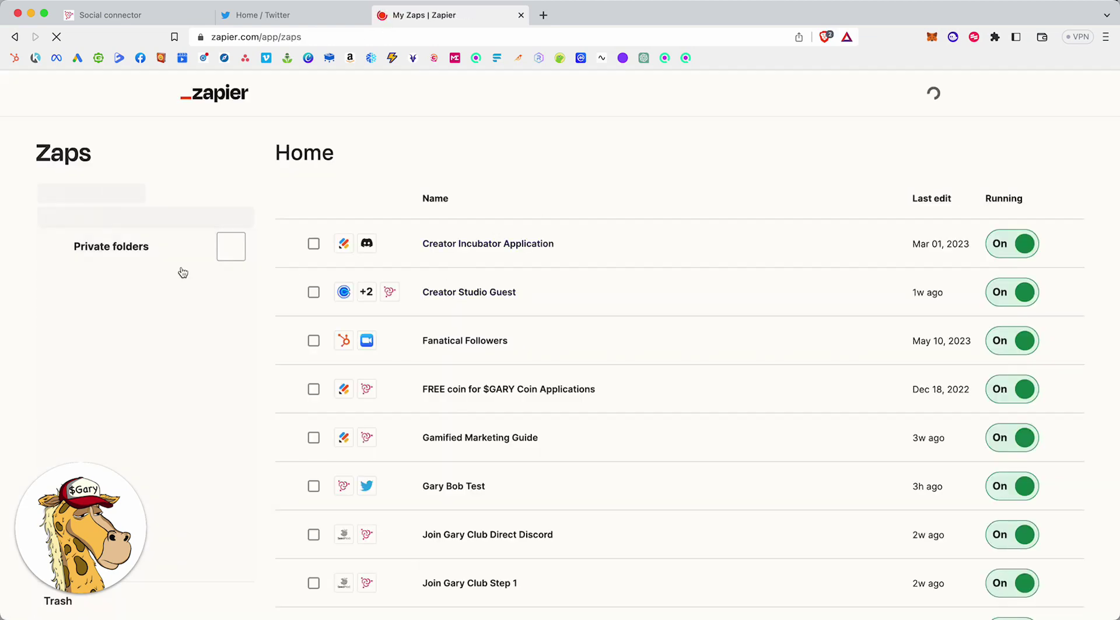
left_click(114, 237)
scroll(492, 299, "down", 2)
scroll(492, 300, "down", 3)
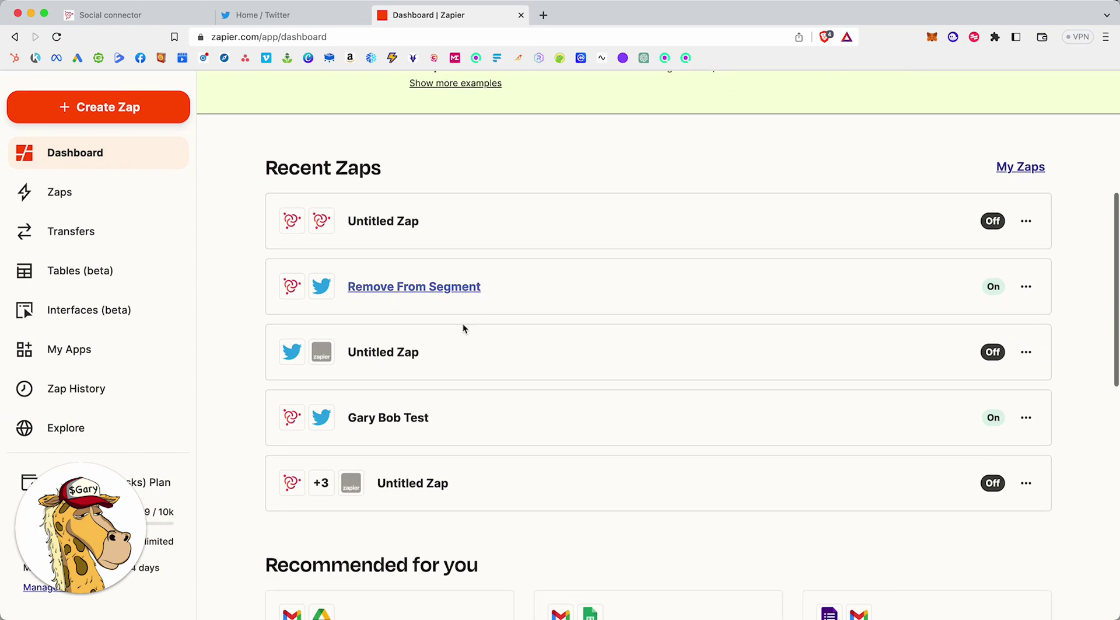
left_click(411, 421)
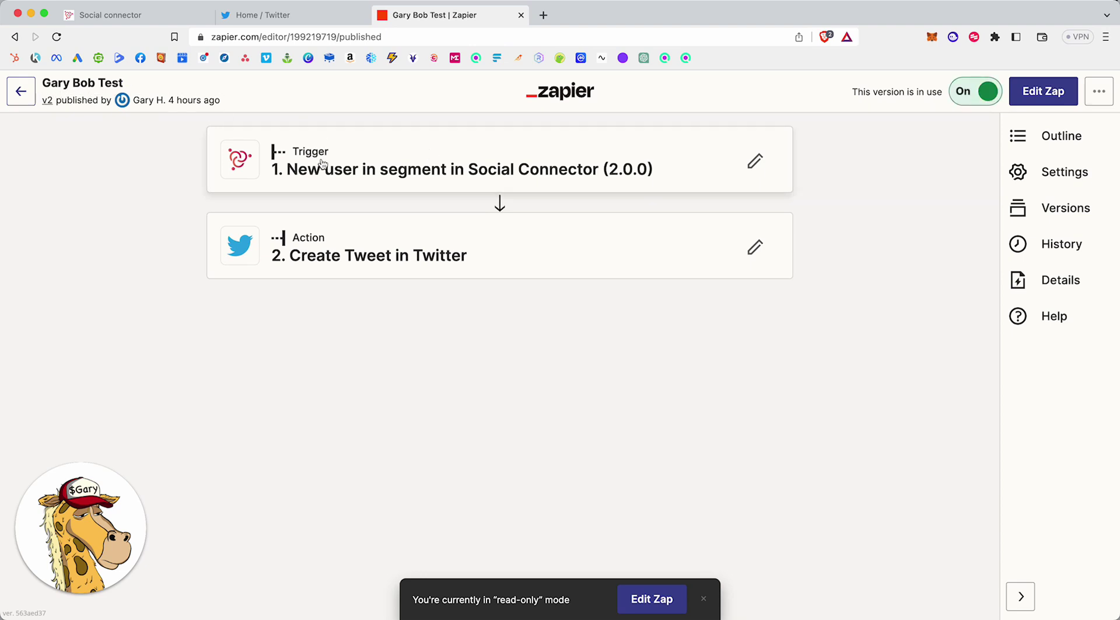
Expand the trigger and the Create Tweet action with its '[First Name] just joined a segment' message.
left_click(387, 162)
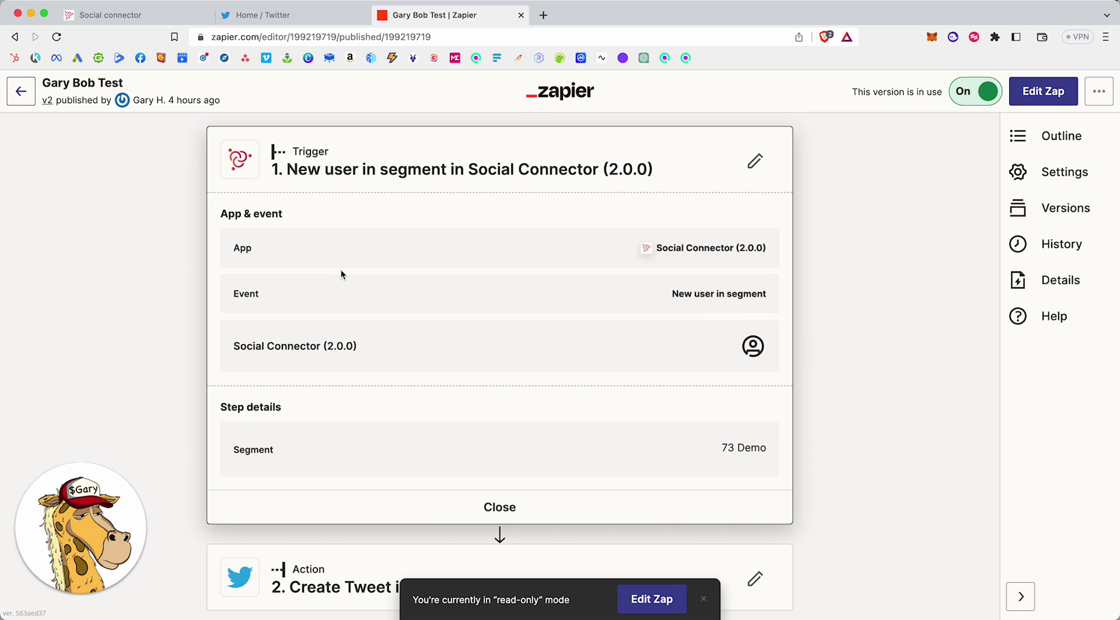
scroll(346, 267, "down", 2)
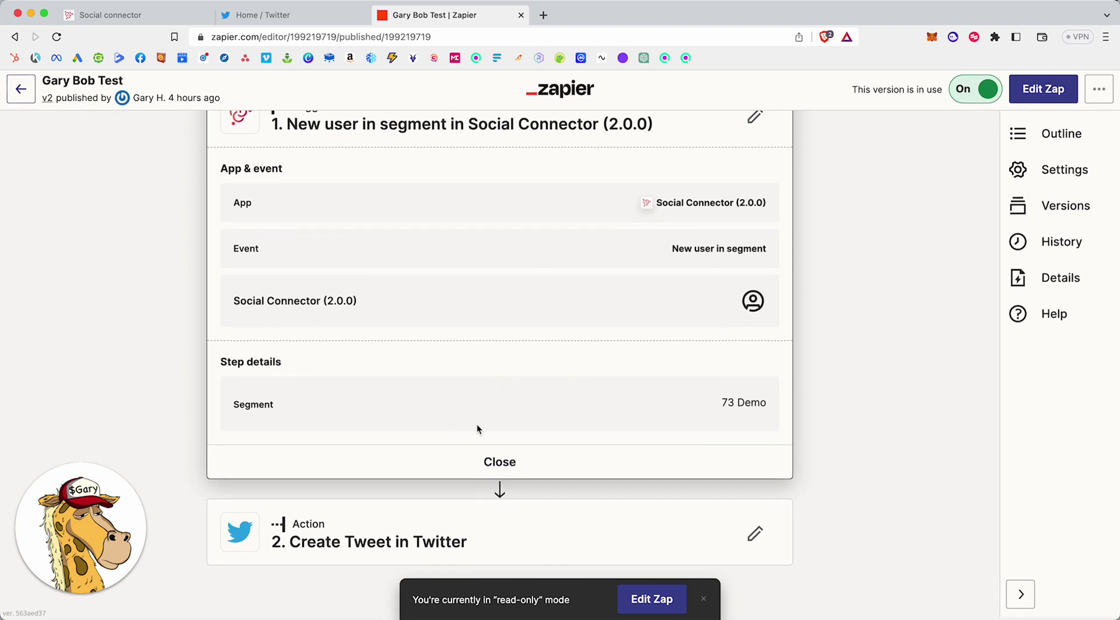
left_click(482, 518)
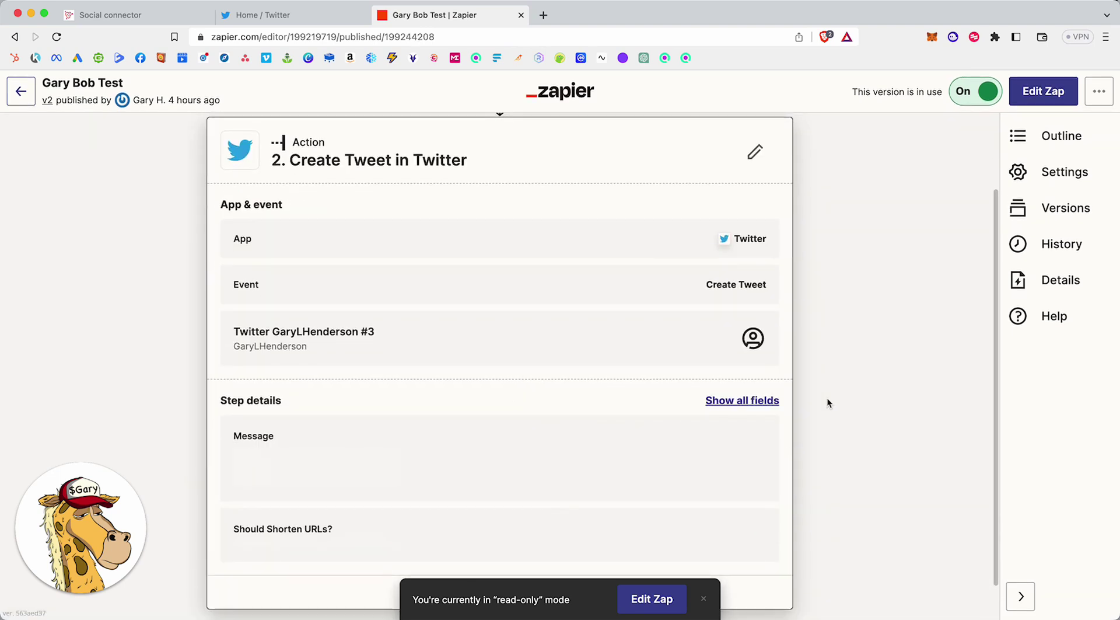
scroll(828, 397, "down", 1)
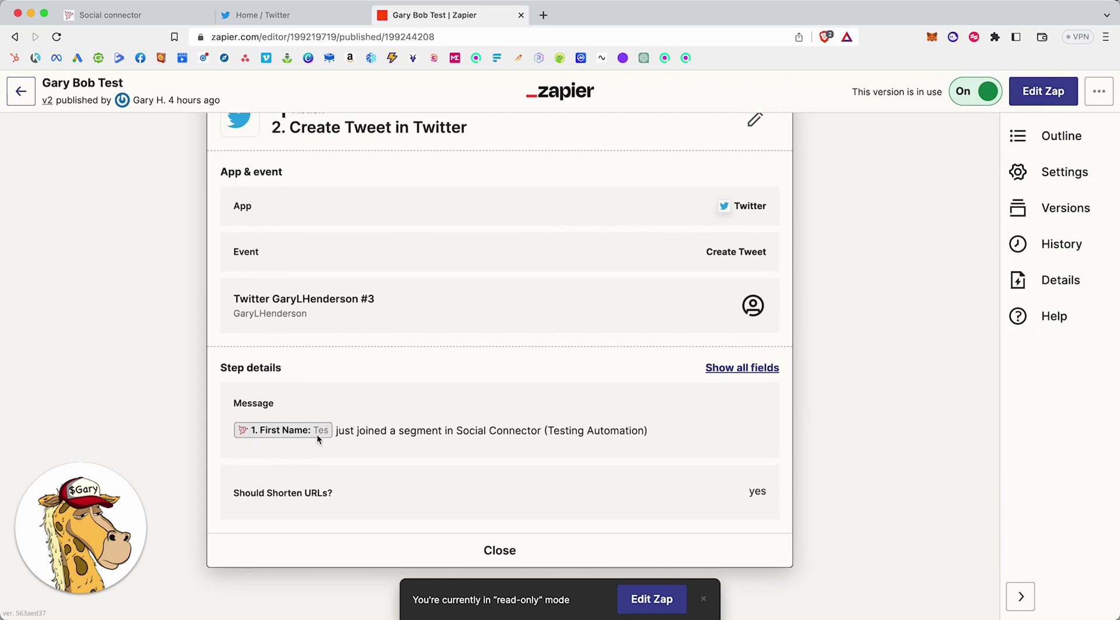
scroll(350, 310, "up", 3)
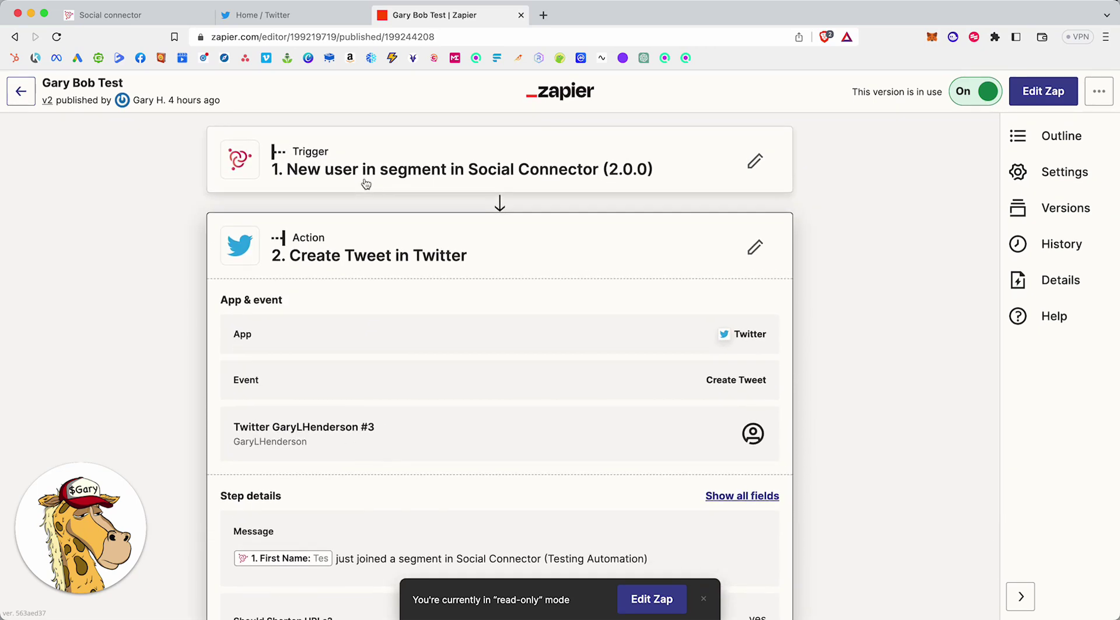
scroll(379, 344, "down", 3)
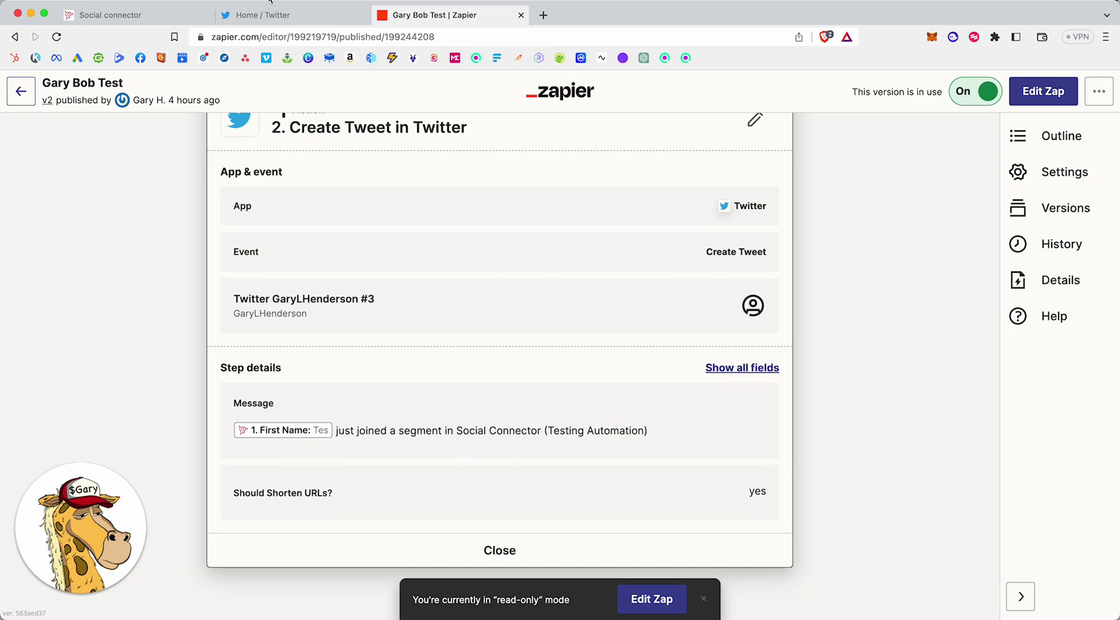
Open the Twitter account's own profile and reload it to check for new tweets.
left_click(276, 23)
left_click(213, 468)
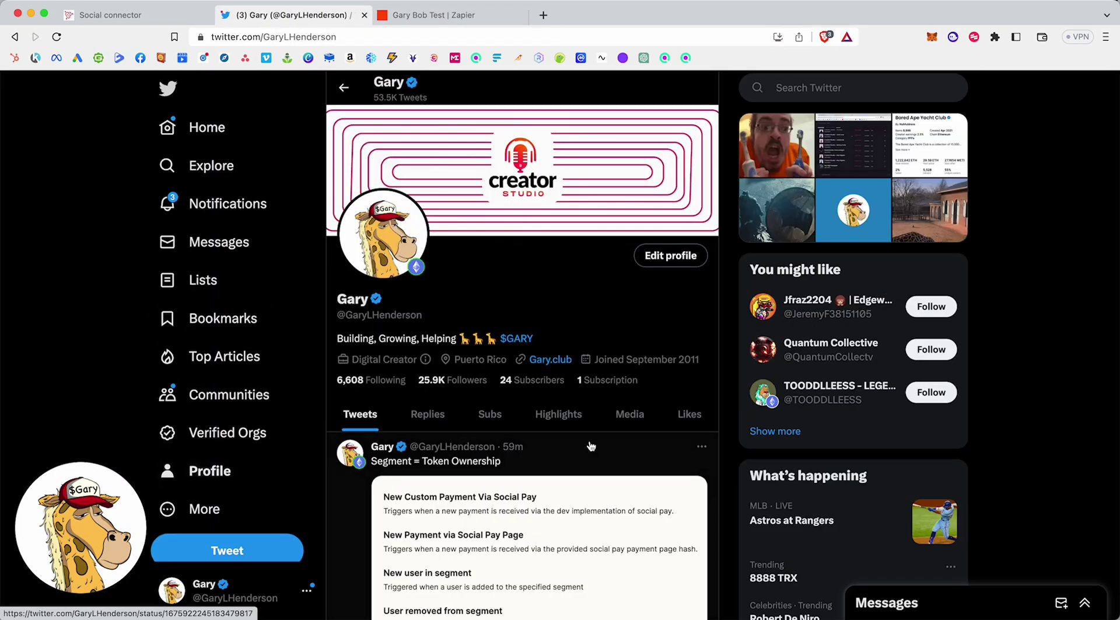
scroll(535, 379, "down", 3)
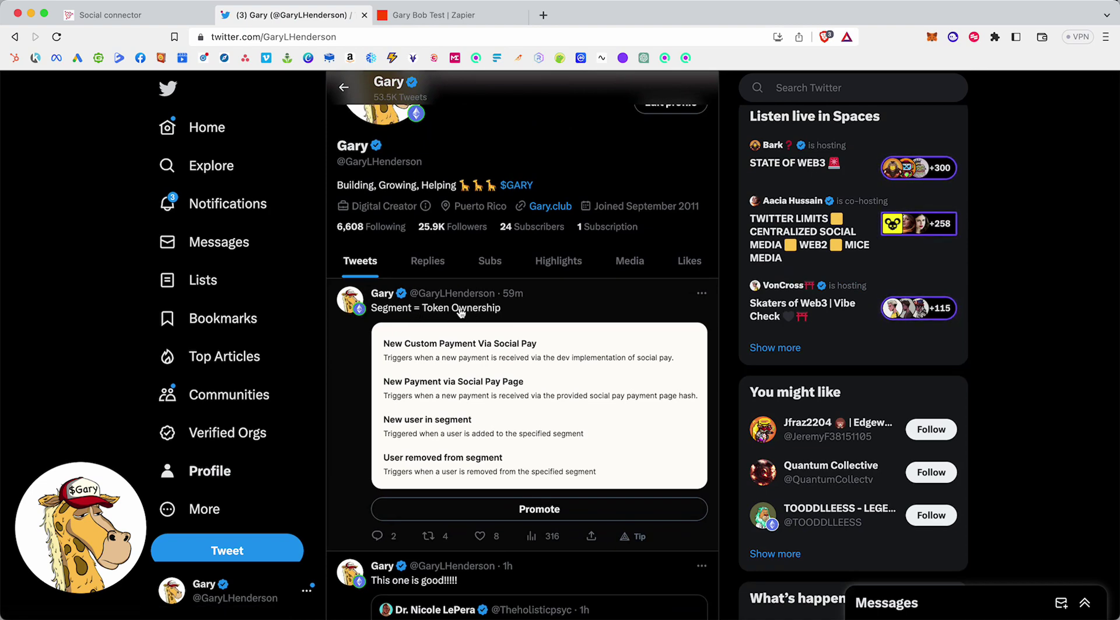
left_click(57, 37)
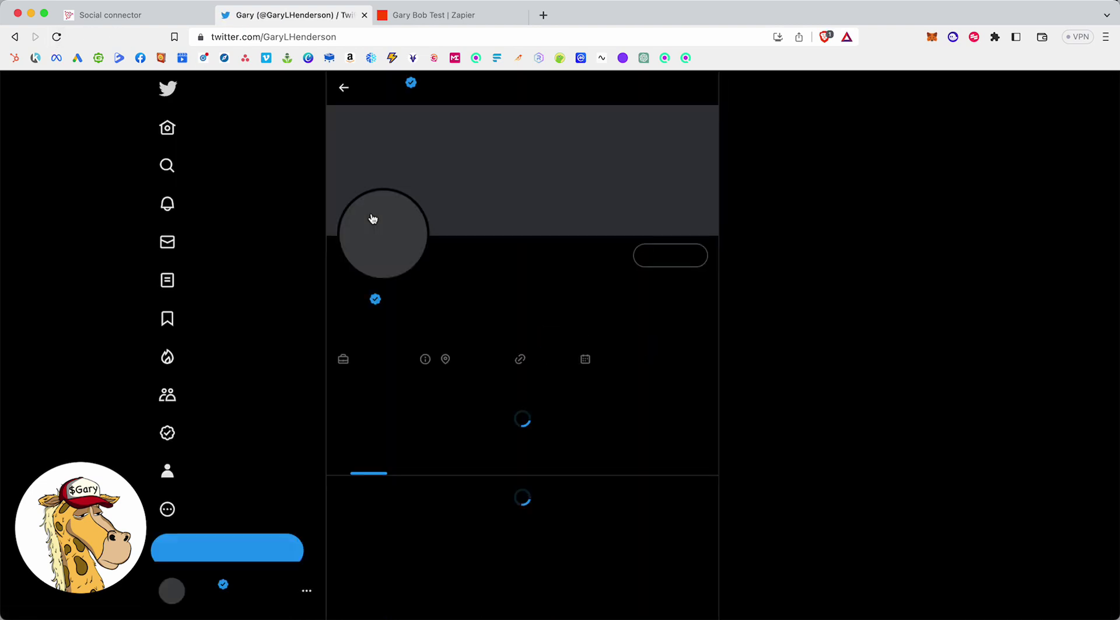
scroll(538, 260, "down", 3)
scroll(459, 372, "down", 2)
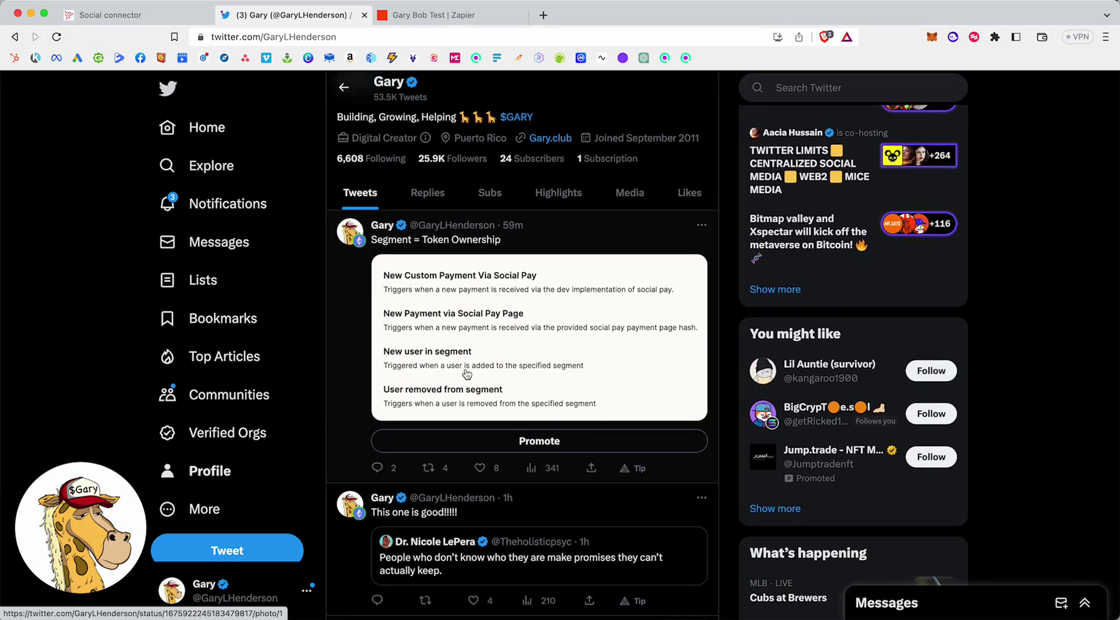
Reload the Twitter profile again, then return to Social Connector's segment 539 page.
key("ctrl+shift+Tab")
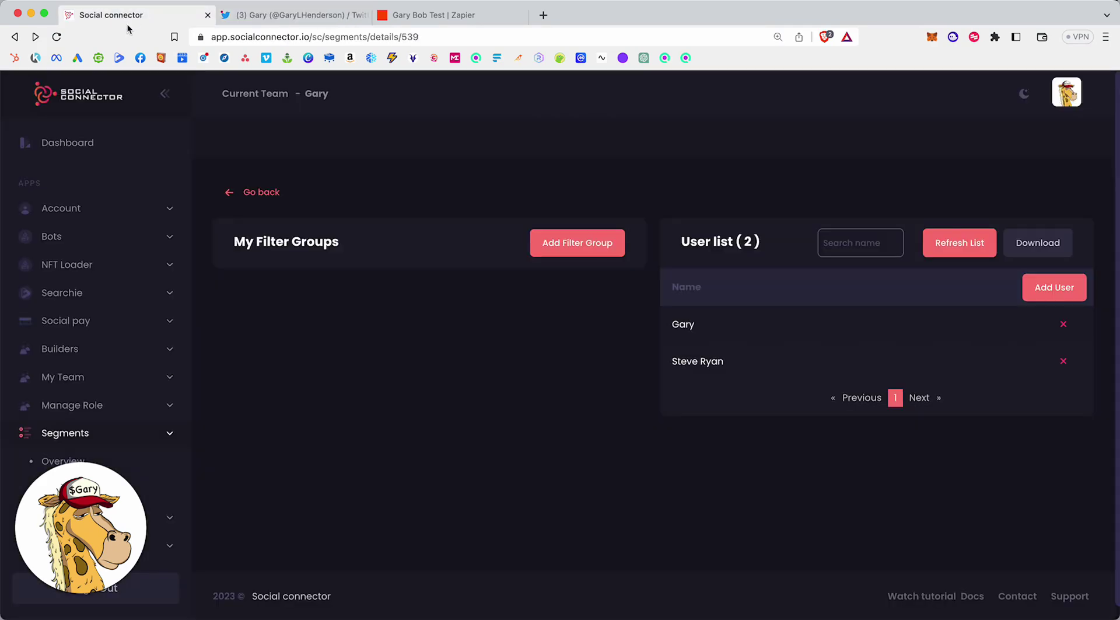
left_click(324, 23)
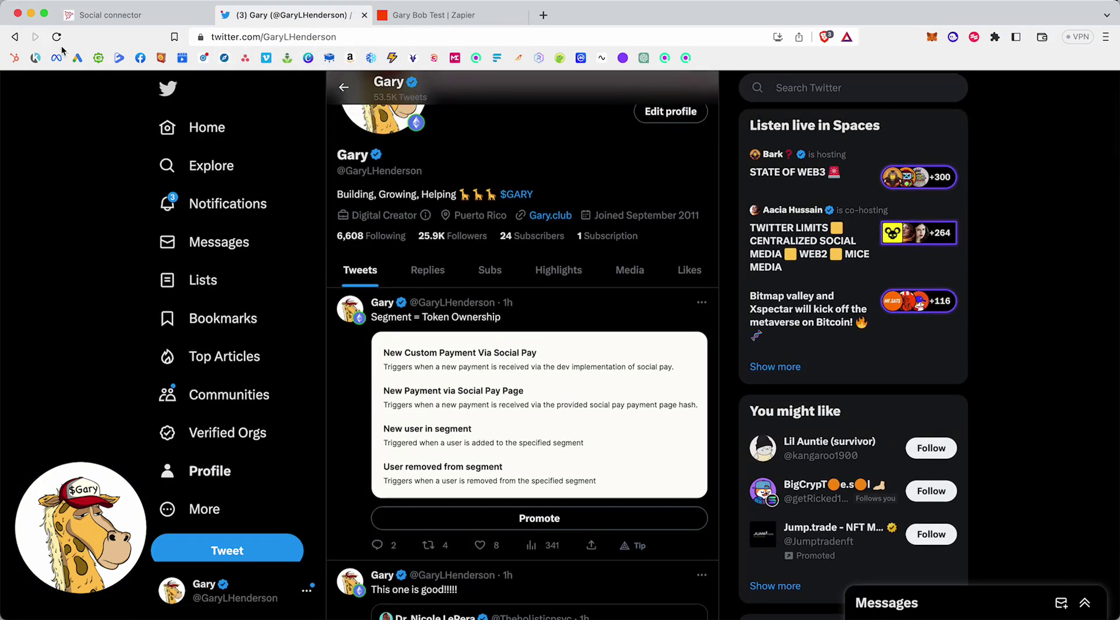
left_click(58, 38)
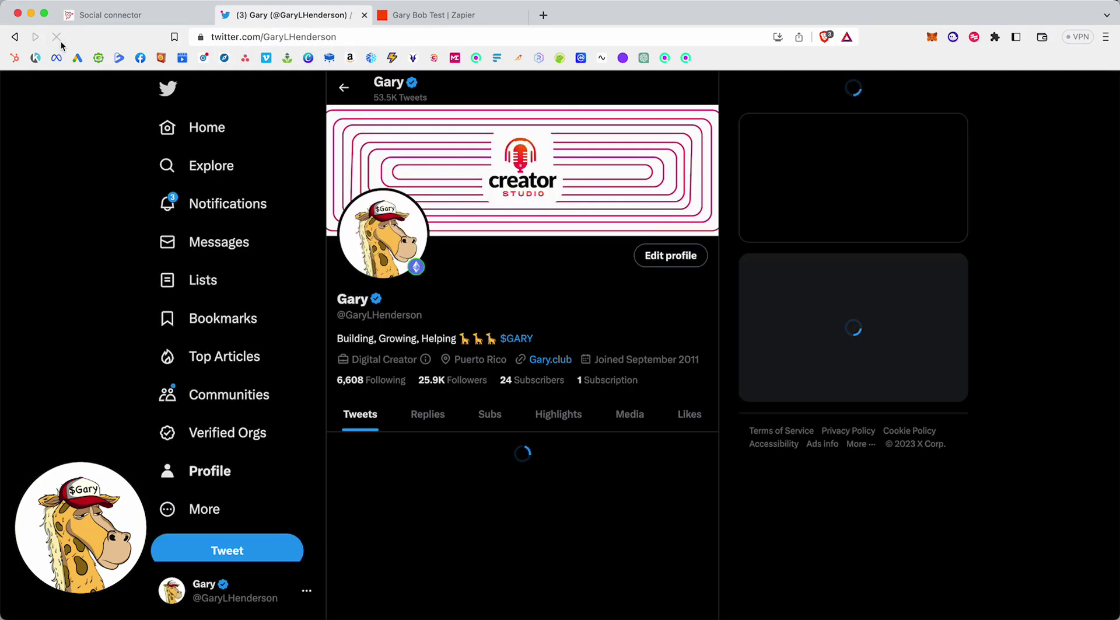
scroll(512, 469, "down", 2)
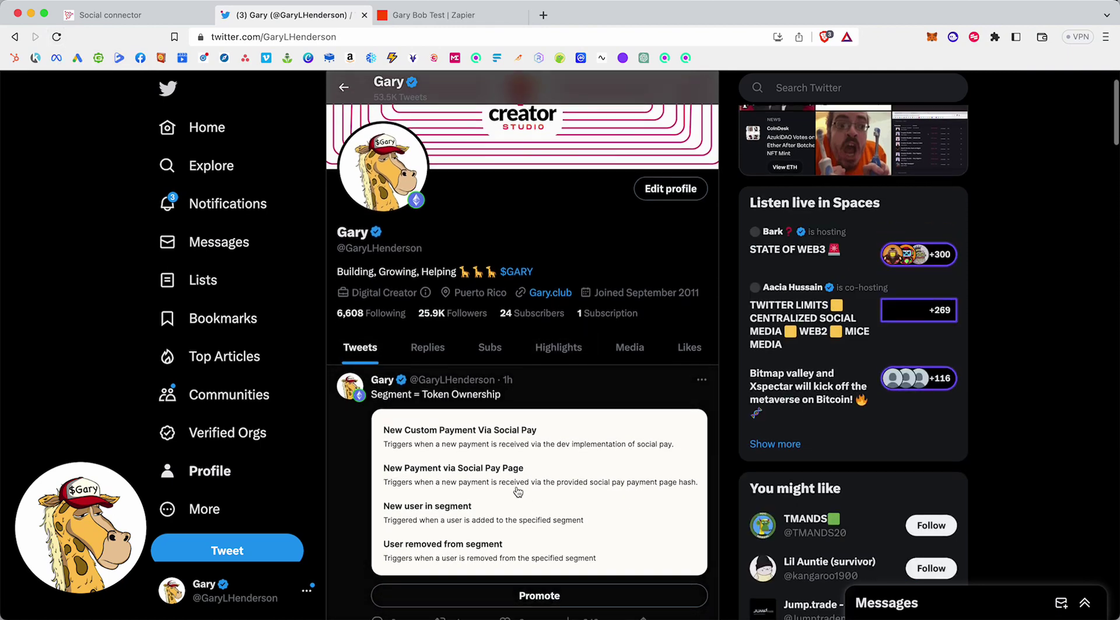
left_click(136, 16)
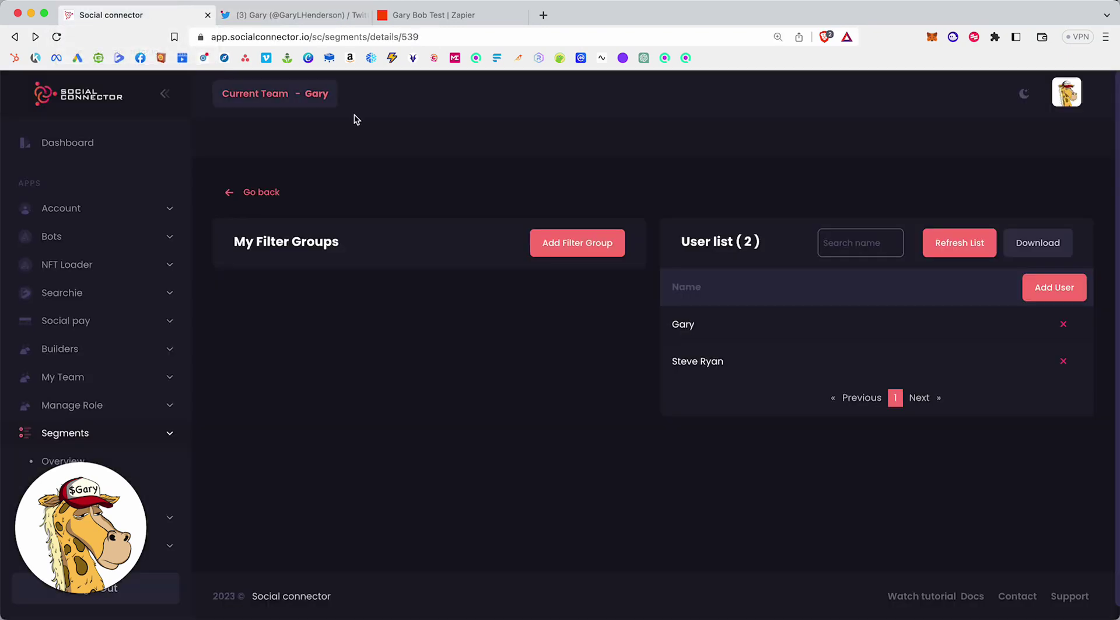
Return to the segments overview, then open the draft Untitled Zap from the Zapier Dashboard.
left_click(231, 193)
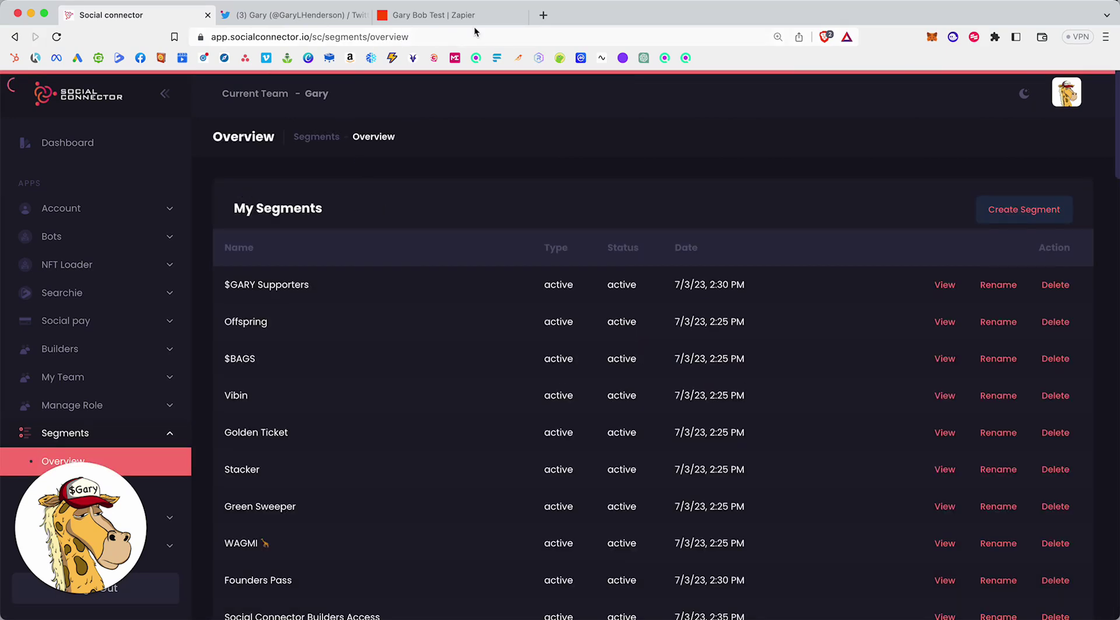
left_click(475, 25)
scroll(579, 286, "up", 3)
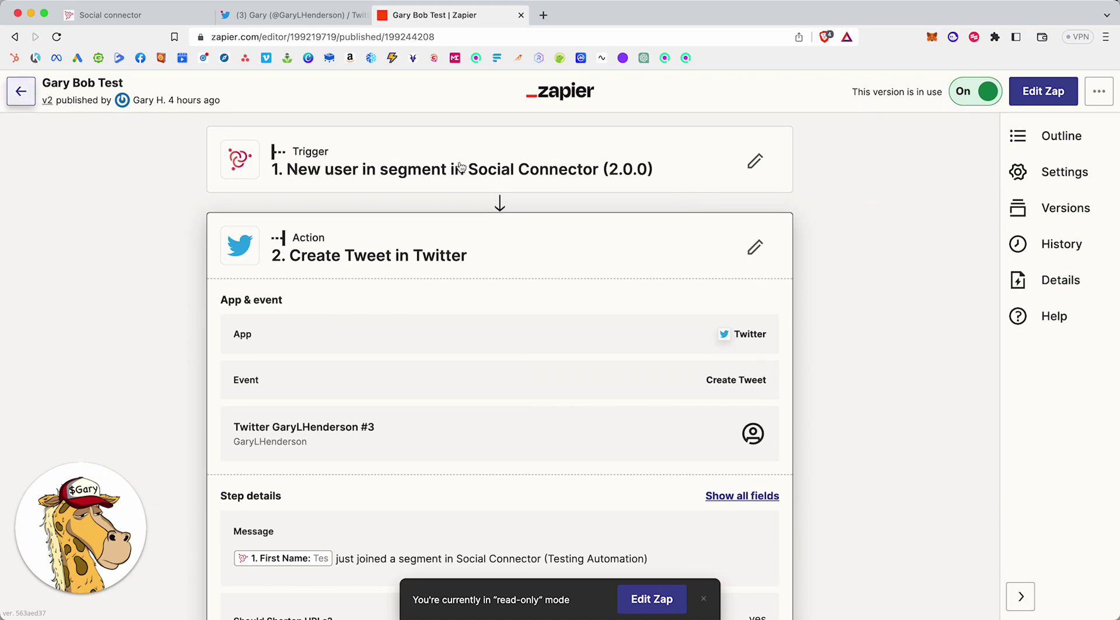
left_click(21, 92)
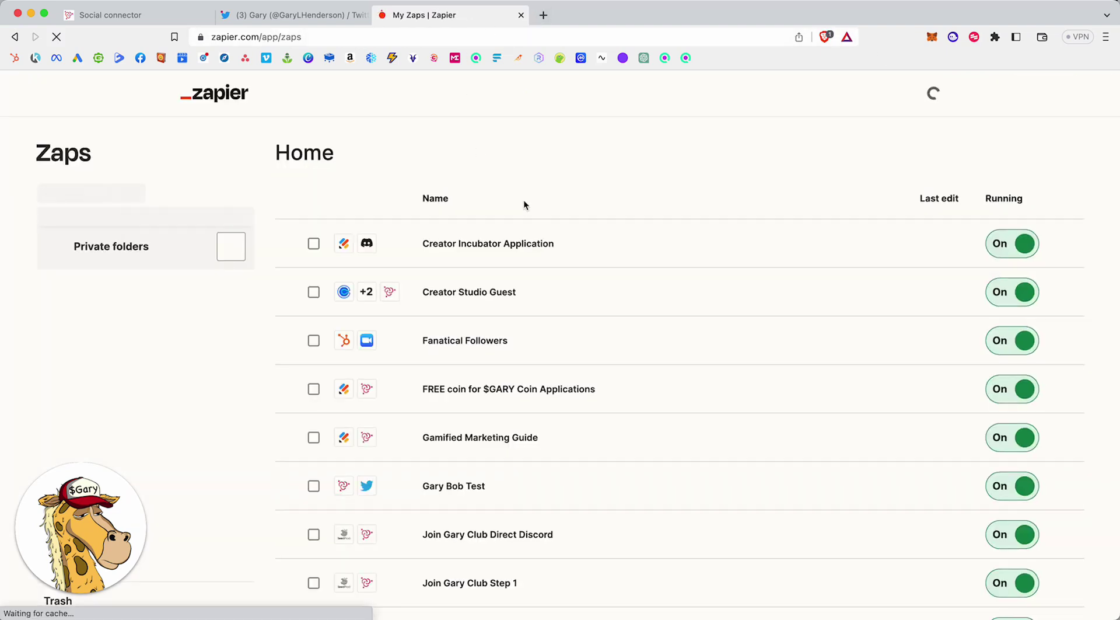
left_click(88, 228)
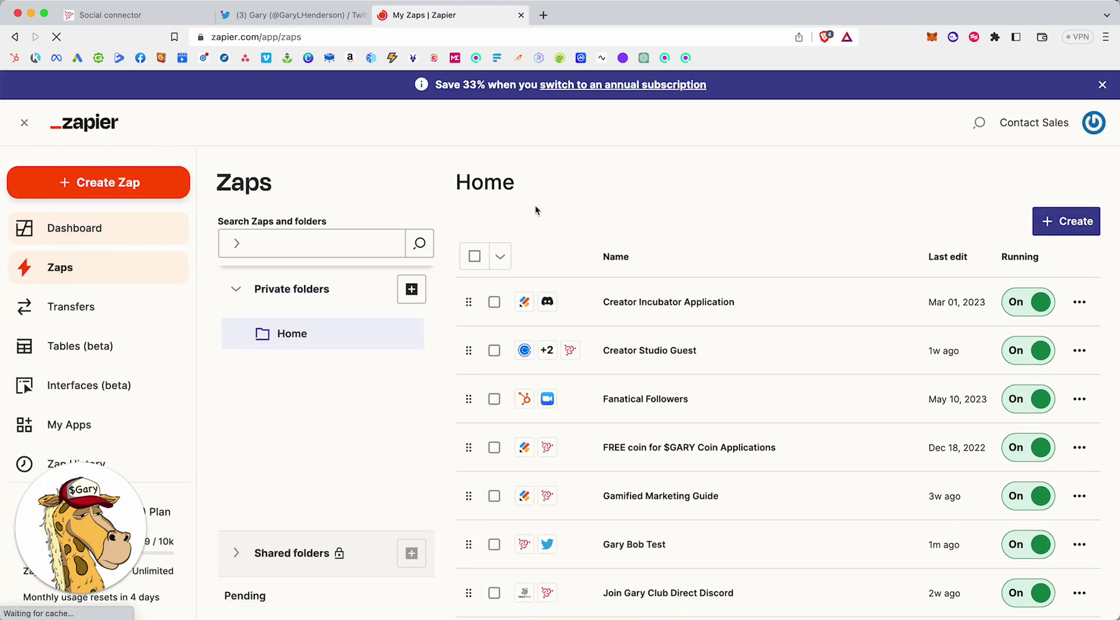
scroll(453, 398, "down", 5)
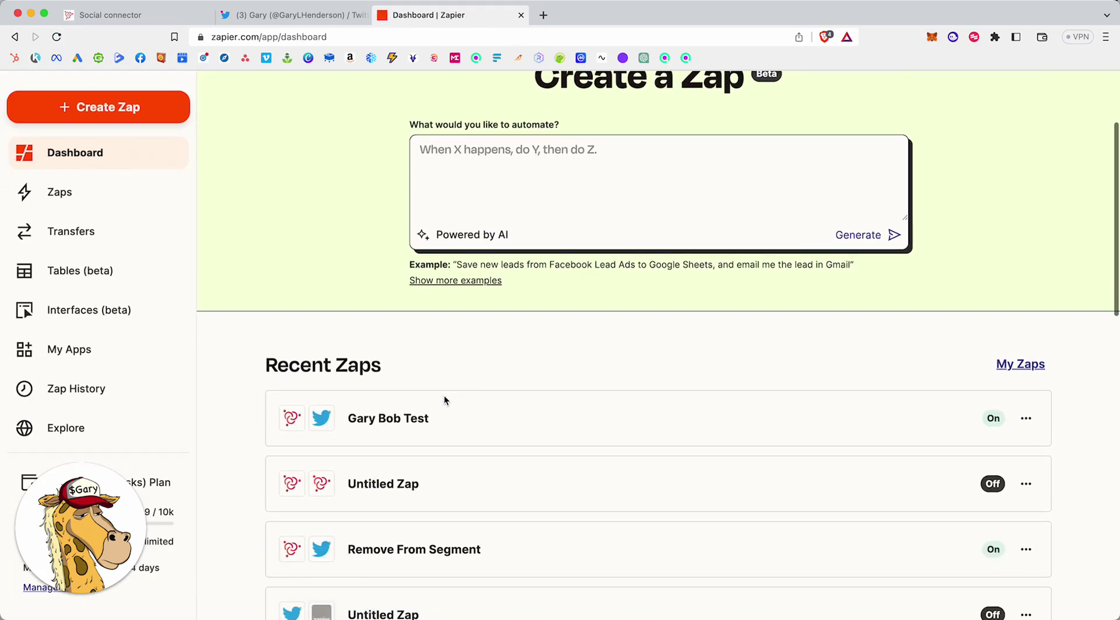
left_click(390, 415)
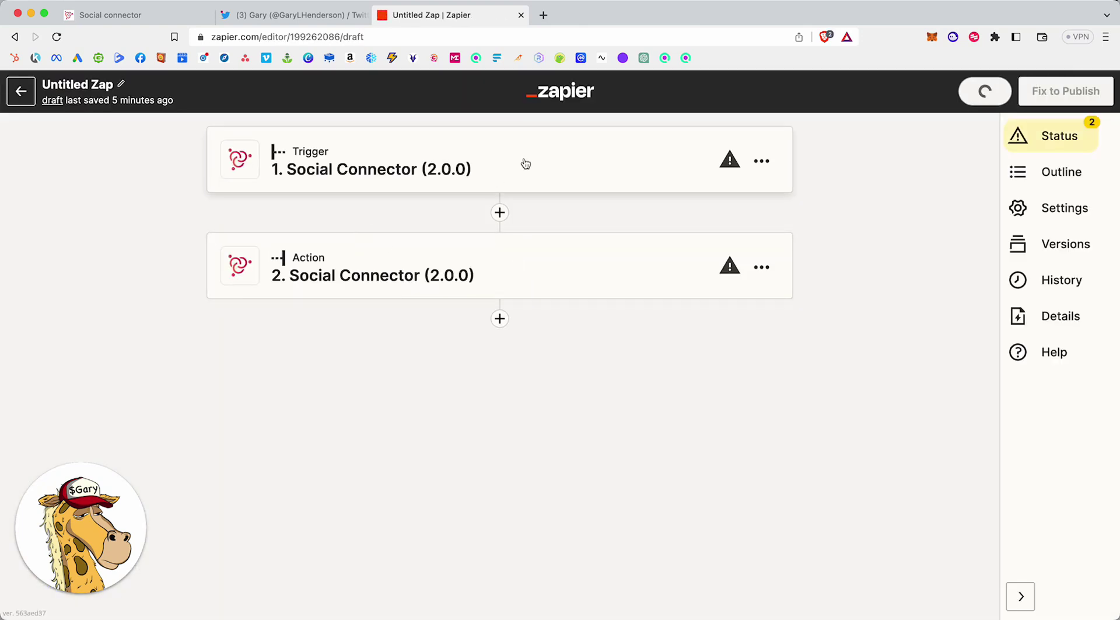
Expand the Untitled Zap's trigger and list its four Social Connector events, including 'New user in segment'.
left_click(523, 162)
left_click(581, 331)
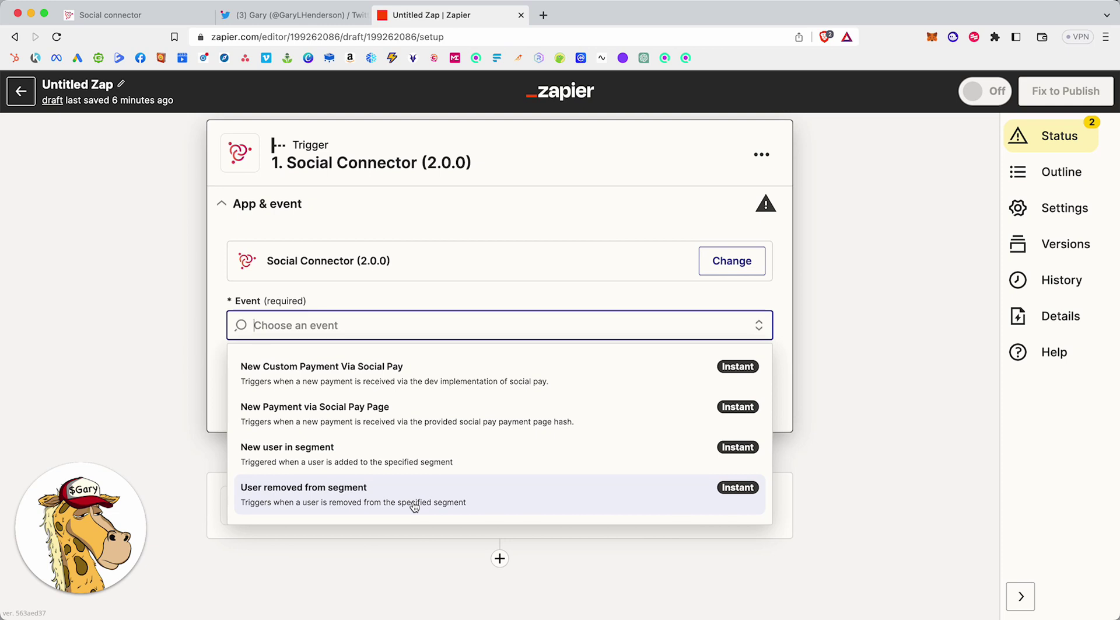
Reload the Twitter profile to reveal the new 'just joined a segment in Social Connector' tweet.
left_click(296, 15)
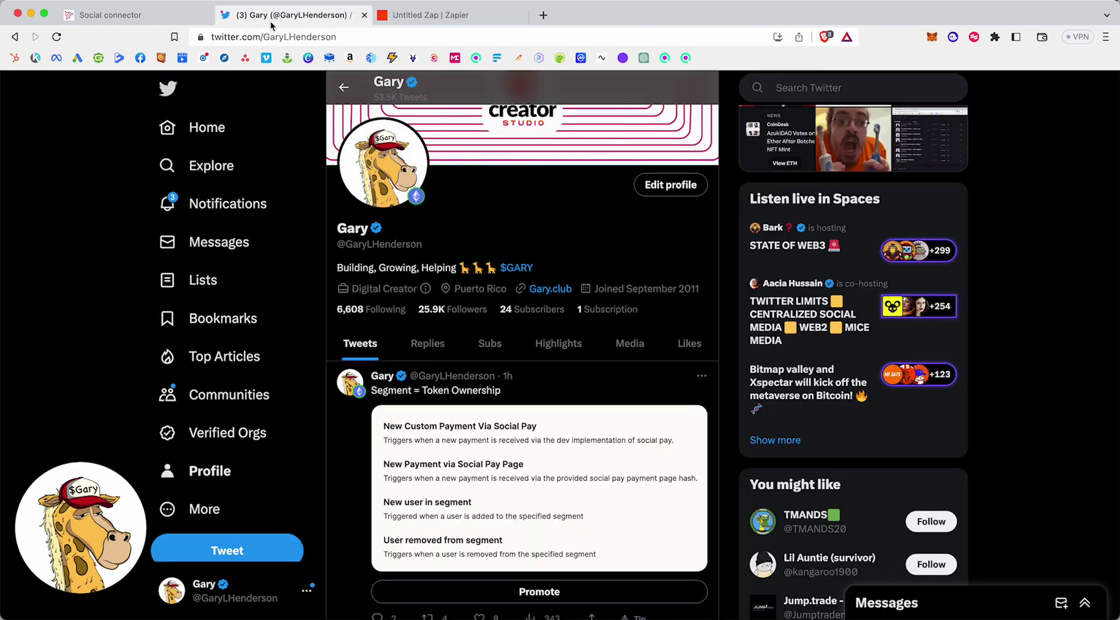
left_click(51, 36)
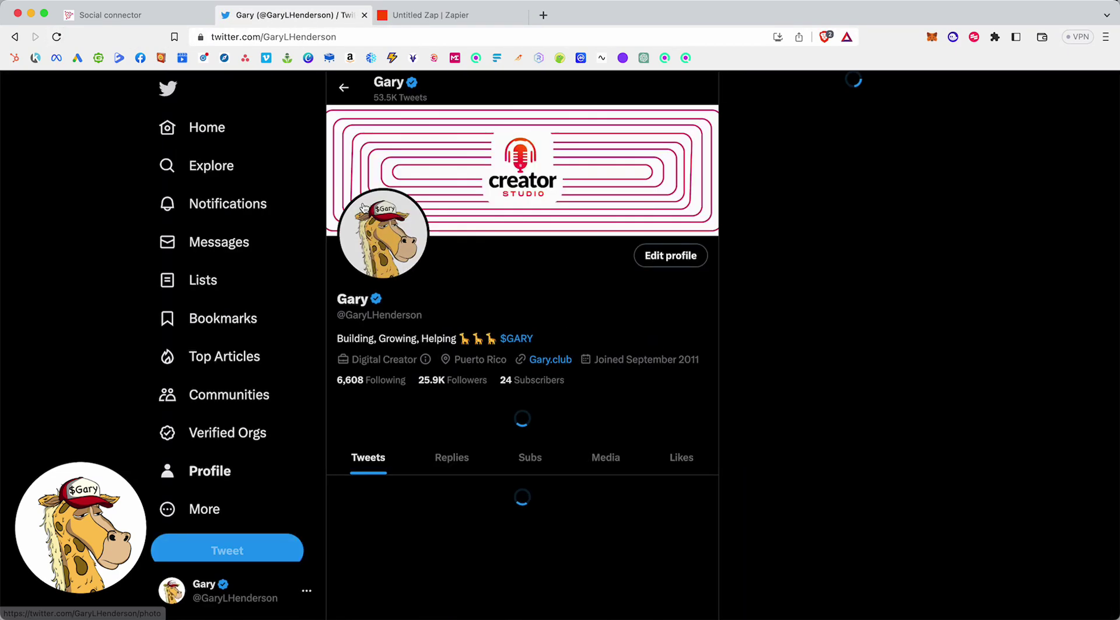
scroll(539, 230, "down", 1)
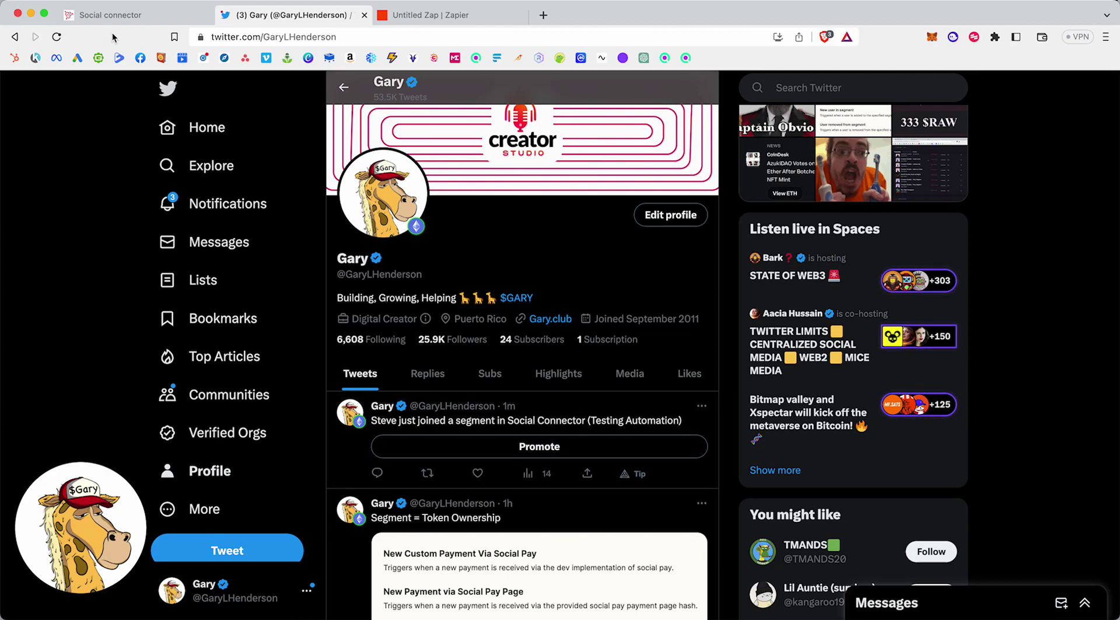
Open the 73 Demo segment and delete its second user, confirming the removal.
left_click(142, 16)
scroll(429, 292, "down", 15)
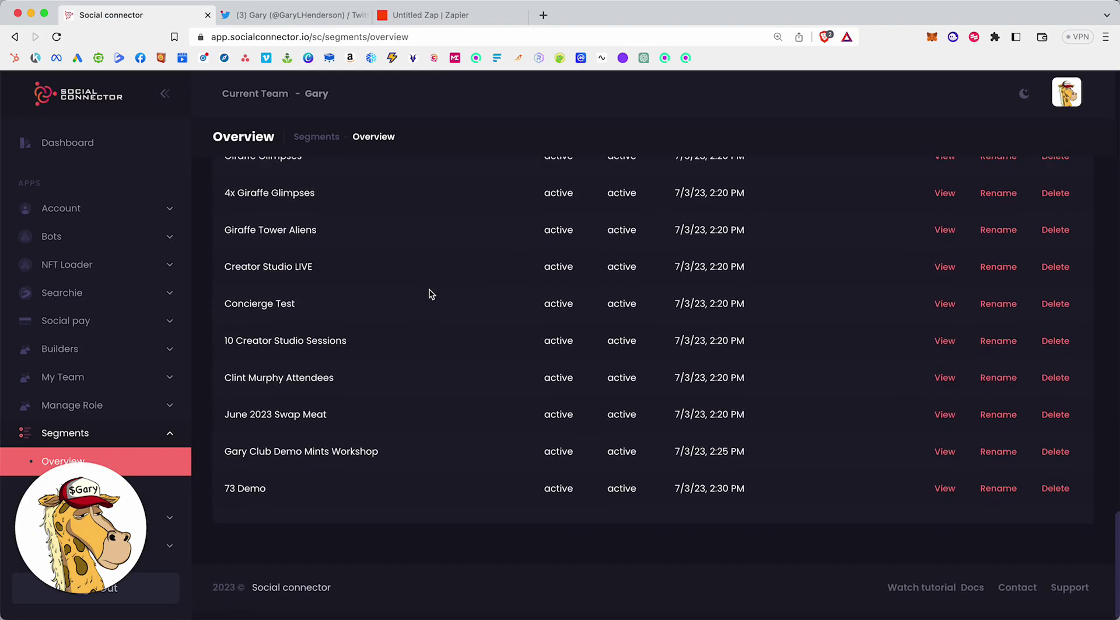
left_click(945, 496)
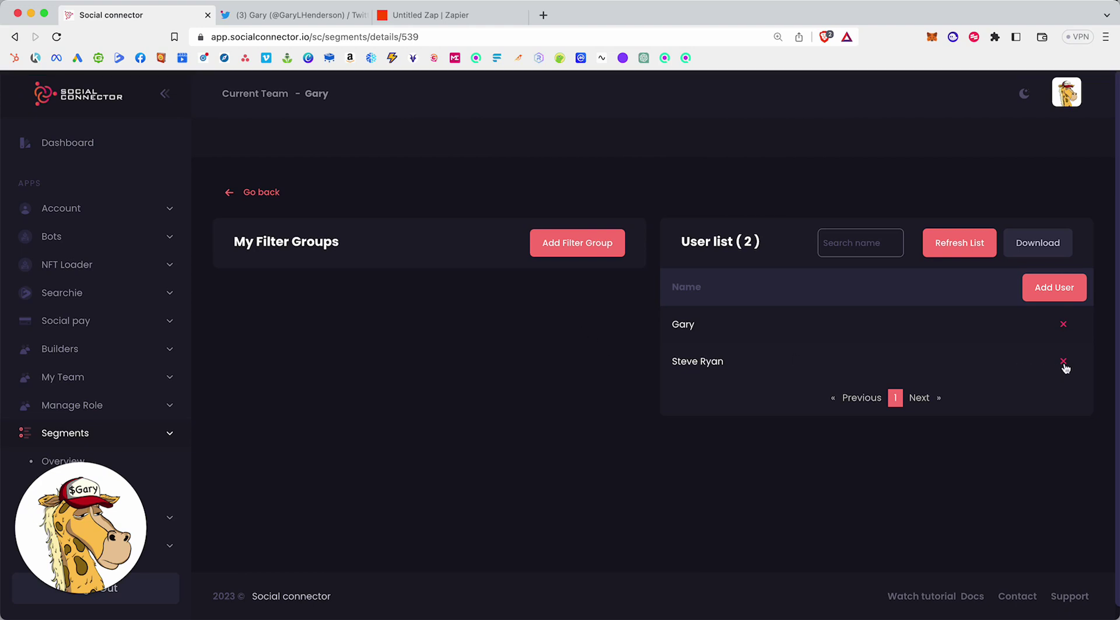
left_click(1066, 364)
left_click(590, 439)
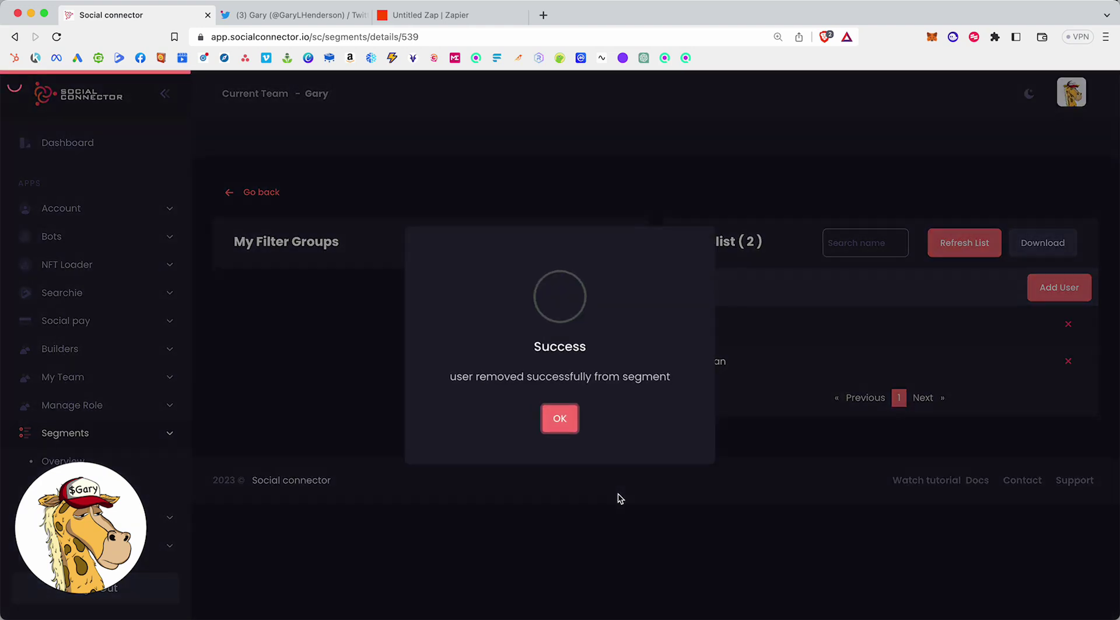
left_click(553, 419)
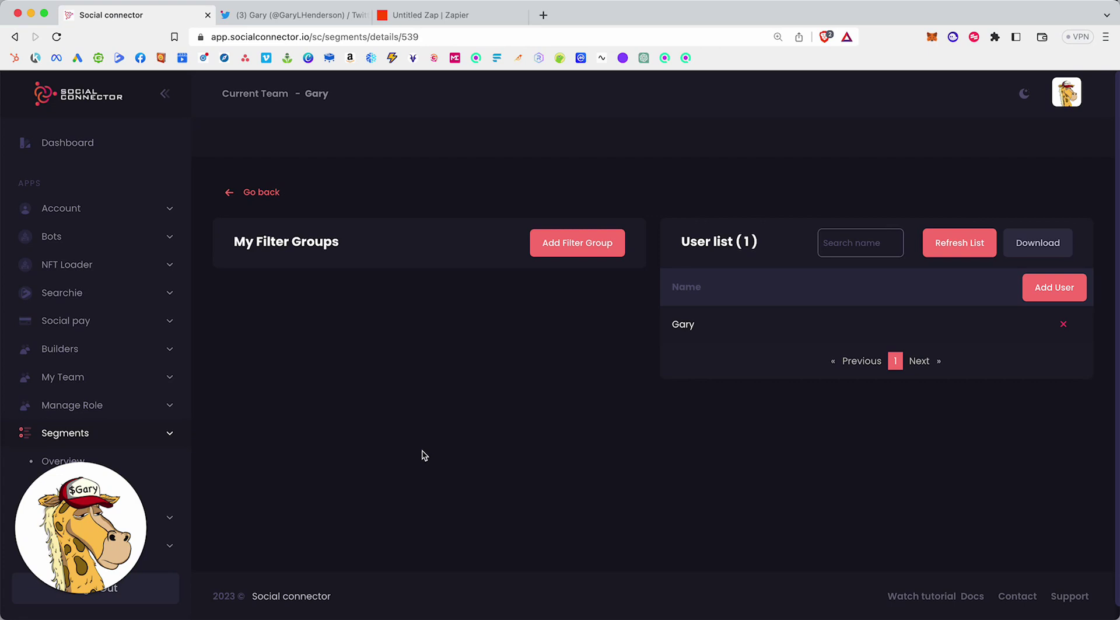
Return to the Zapier editor and close the trigger's Event list without choosing an event.
left_click(484, 15)
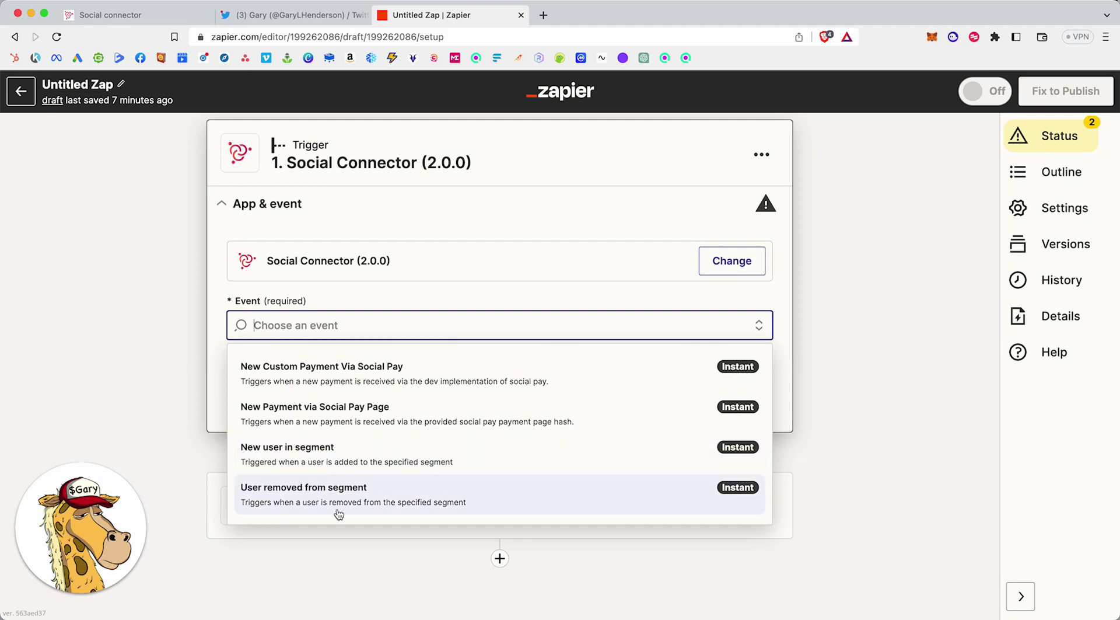
left_click(189, 407)
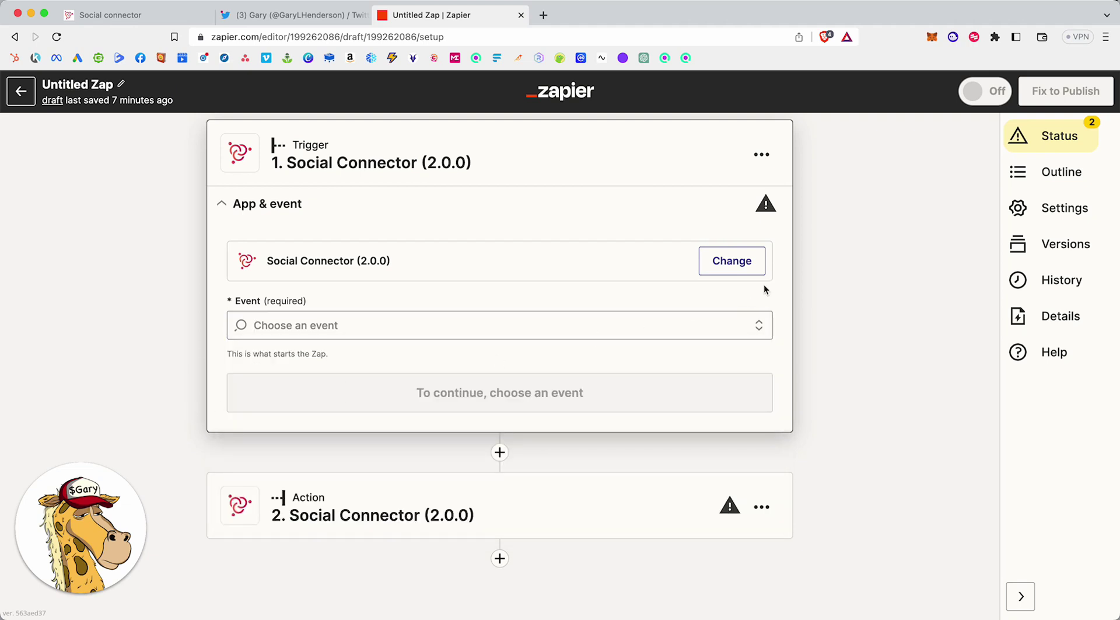
Replace the trigger app with Buy Me a Coffee and set its event to New Purchase.
left_click(720, 262)
type("buy me ")
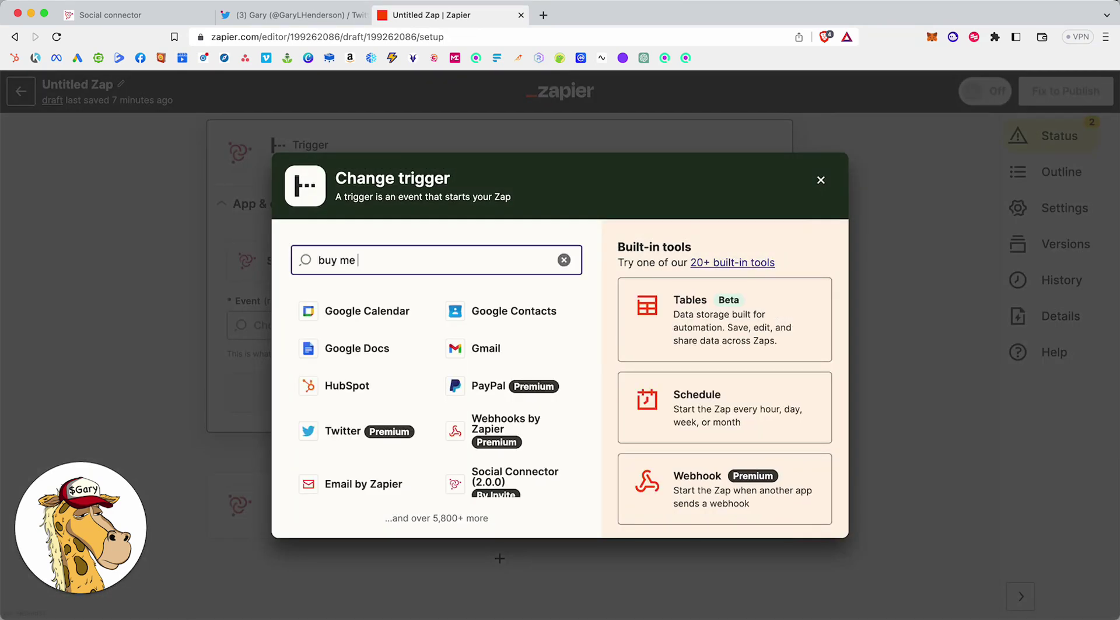
type("a coffee")
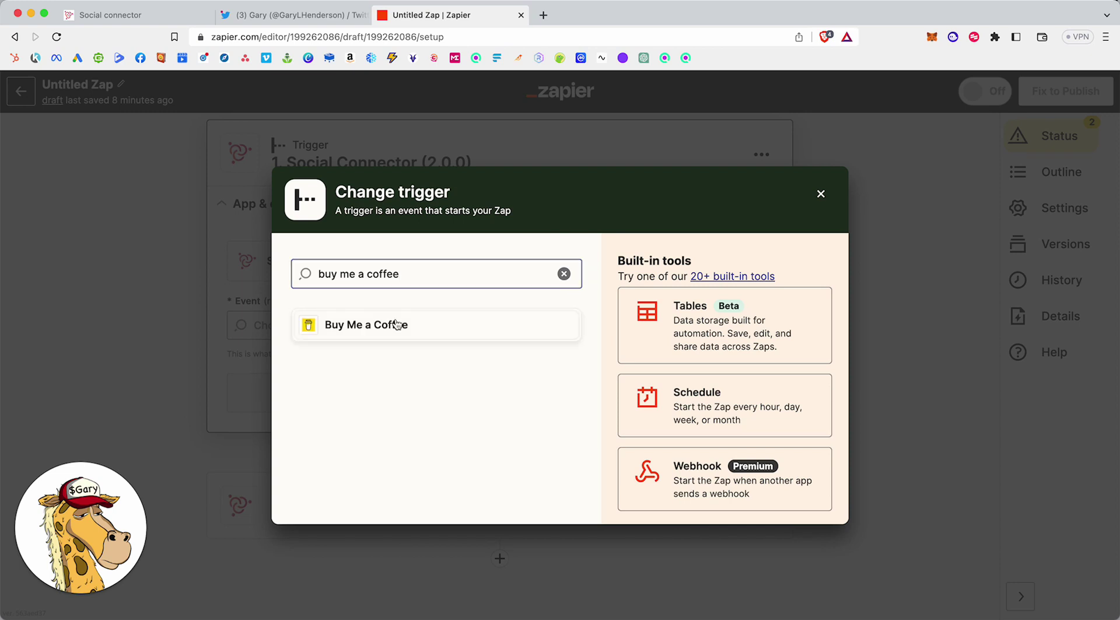
left_click(396, 324)
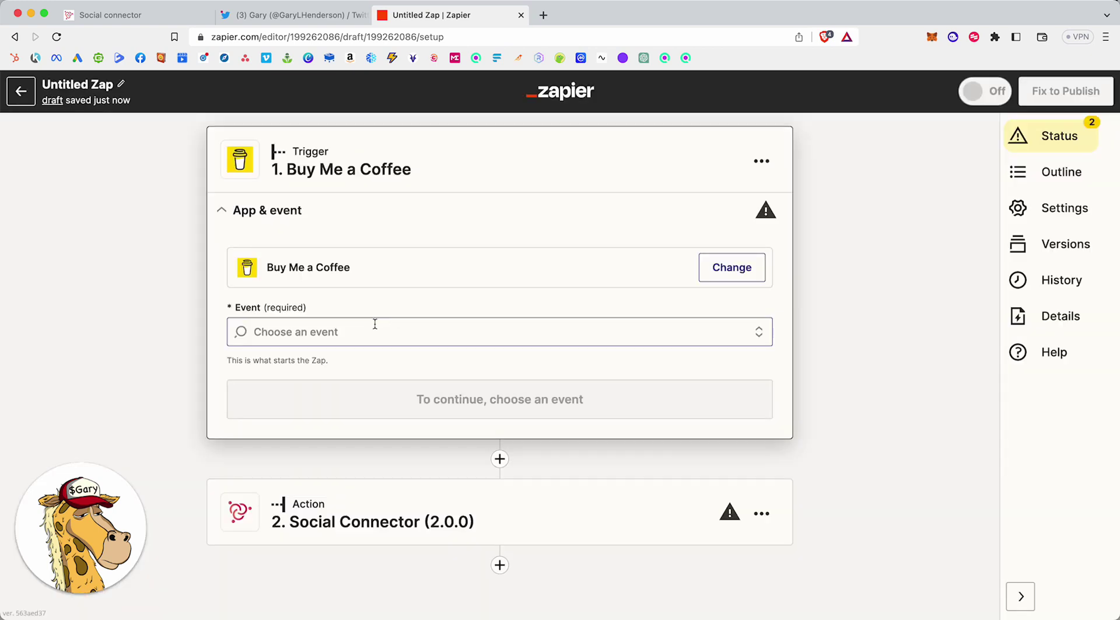
left_click(442, 332)
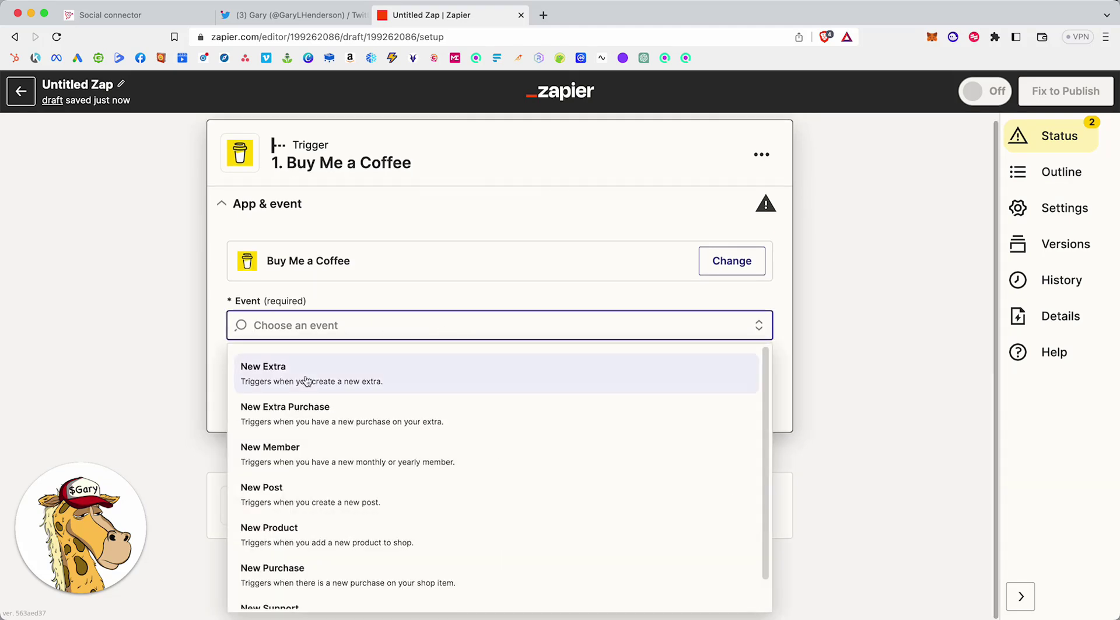
scroll(332, 379, "down", 1)
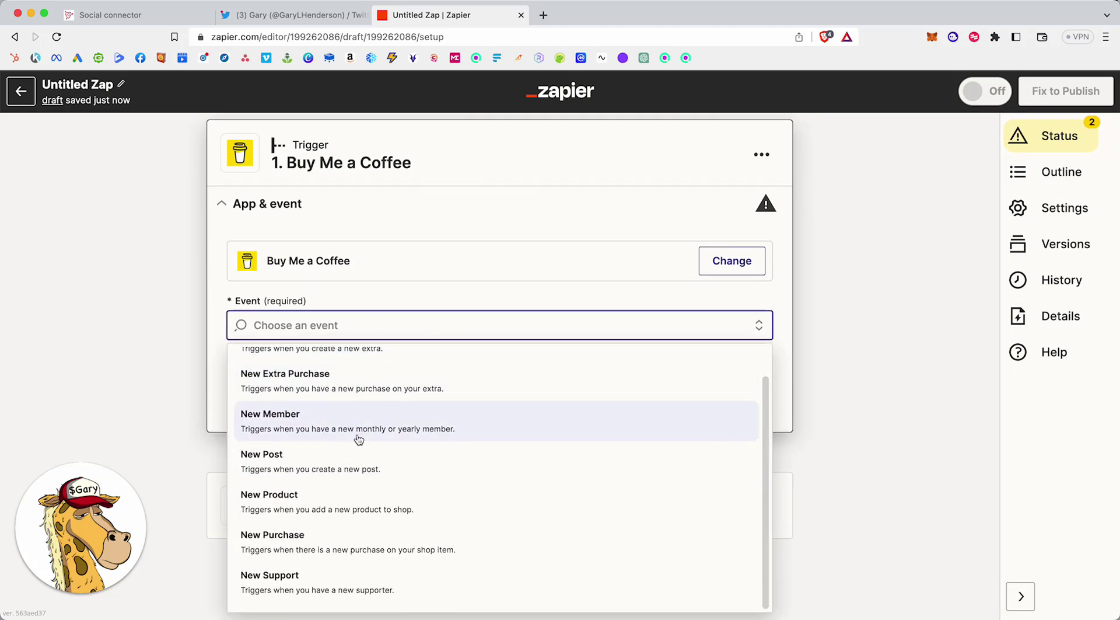
scroll(345, 436, "up", 1)
scroll(390, 420, "down", 1)
left_click(333, 543)
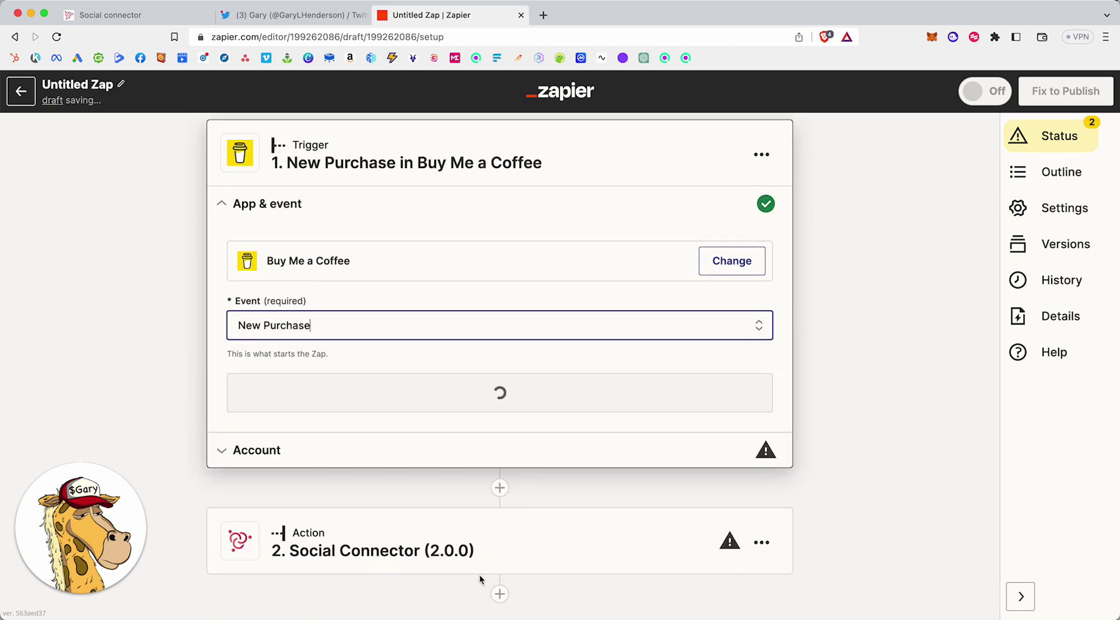
Expand the Social Connector action step and list its events, such as Add user to Segment and Send Coin Via Email.
scroll(432, 513, "down", 1)
left_click(409, 481)
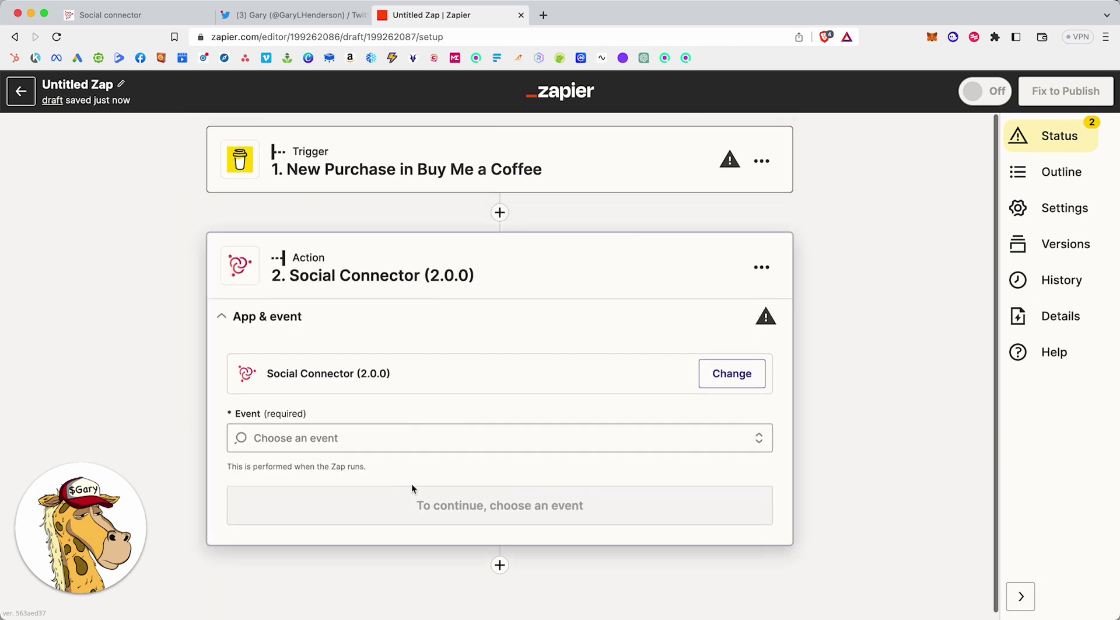
left_click(533, 432)
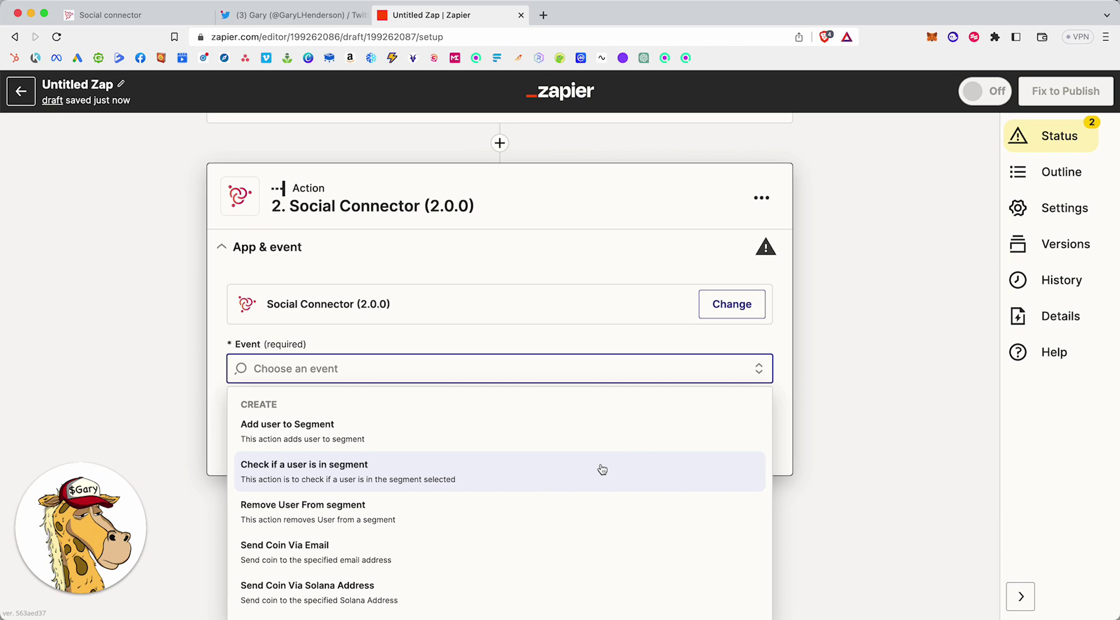
scroll(670, 183, "up", 2)
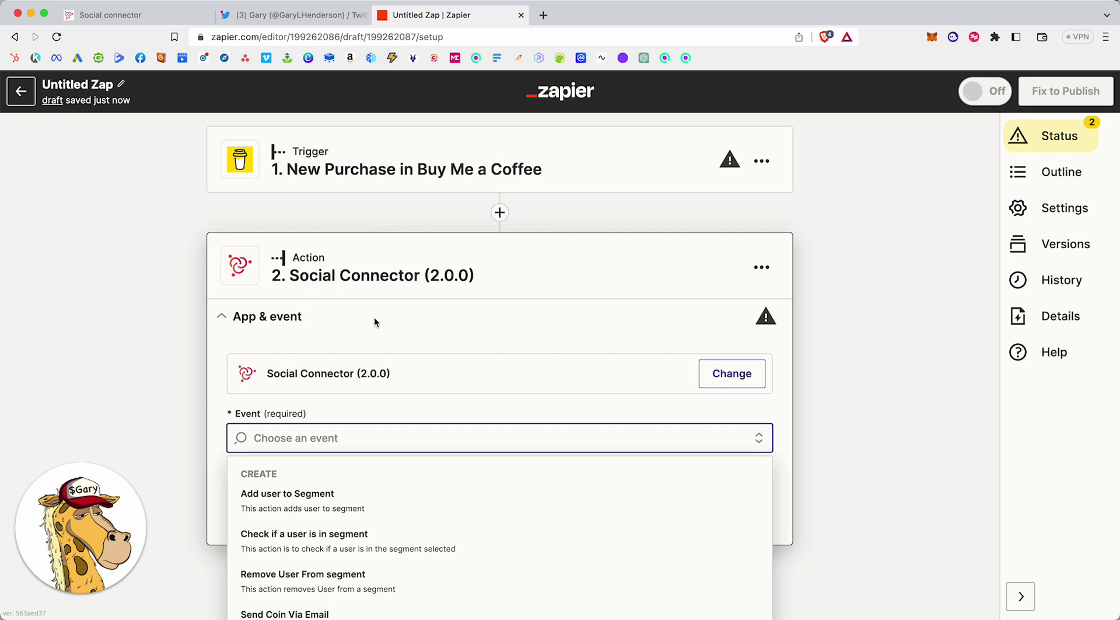
scroll(409, 319, "down", 2)
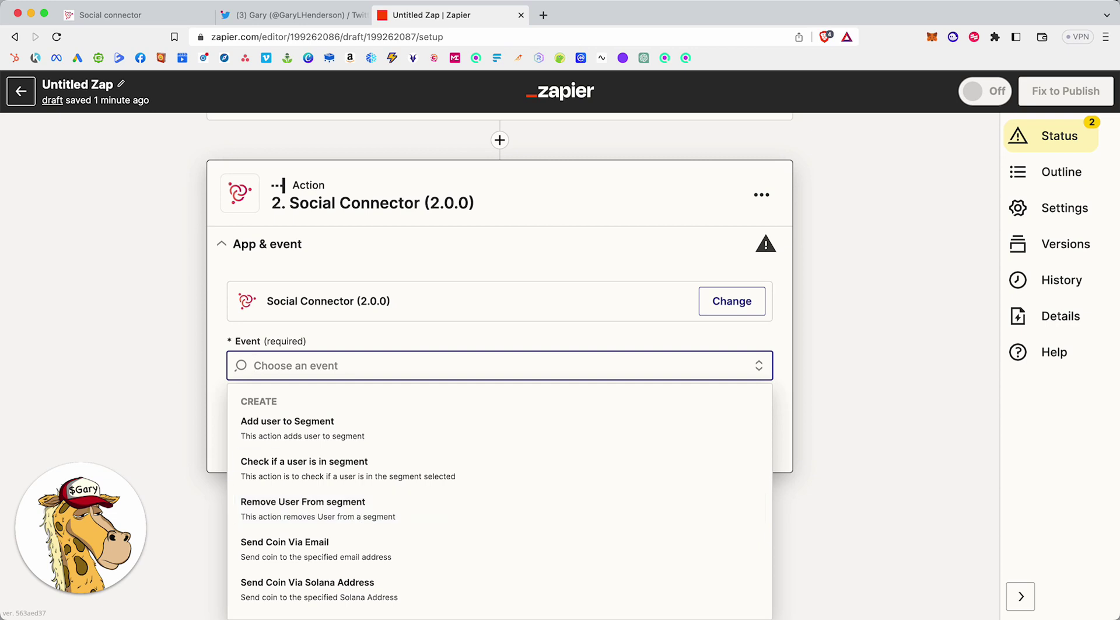
left_click(128, 18)
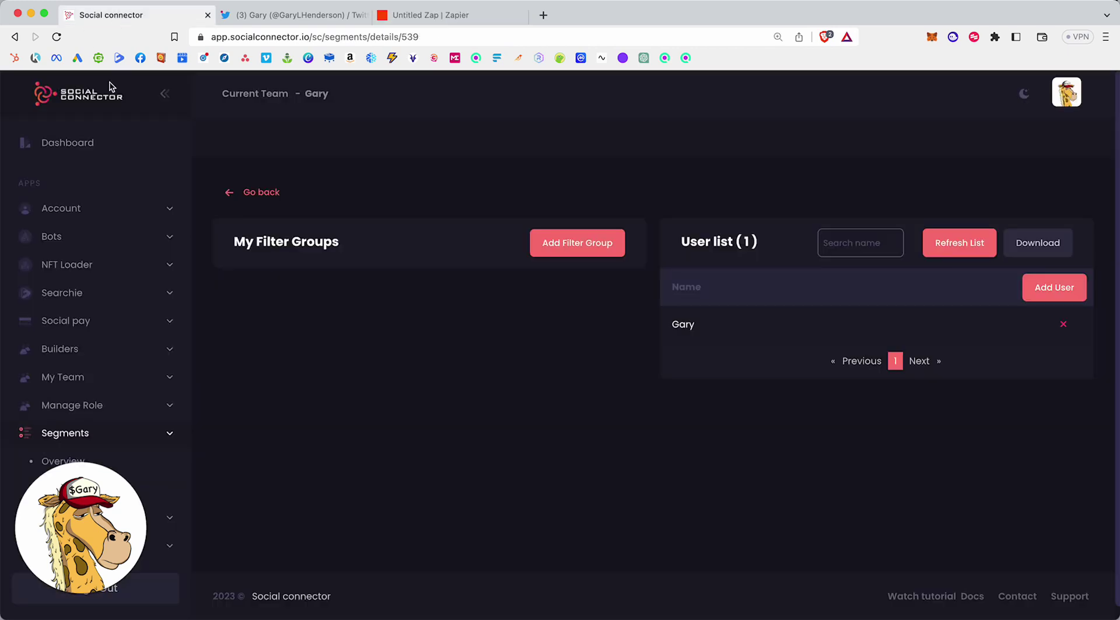
scroll(140, 357, "down", 4)
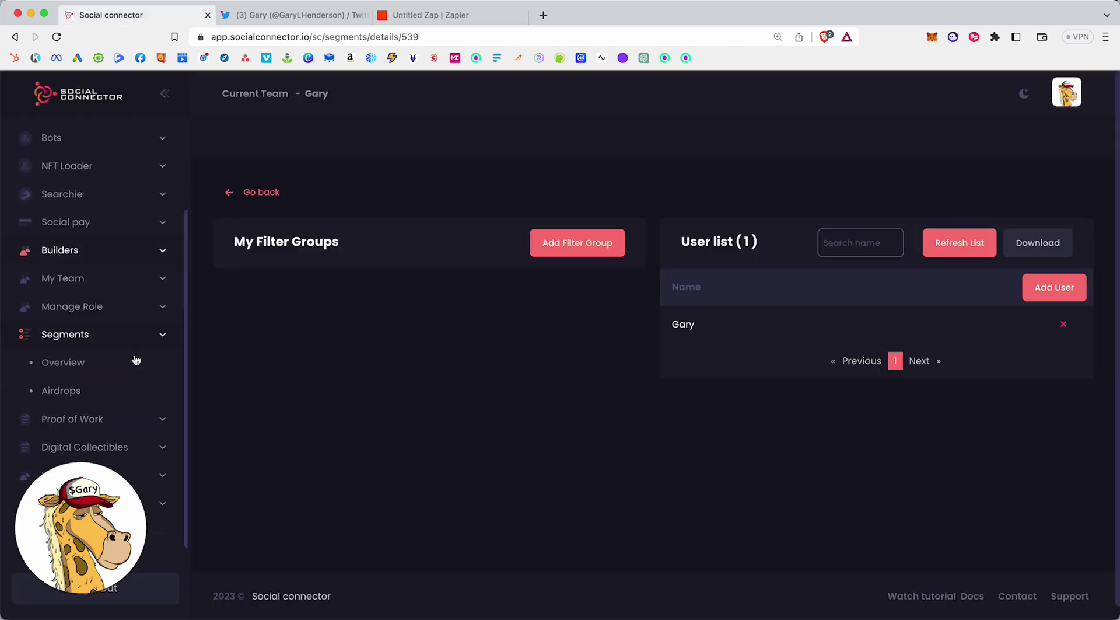
left_click(119, 452)
left_click(79, 391)
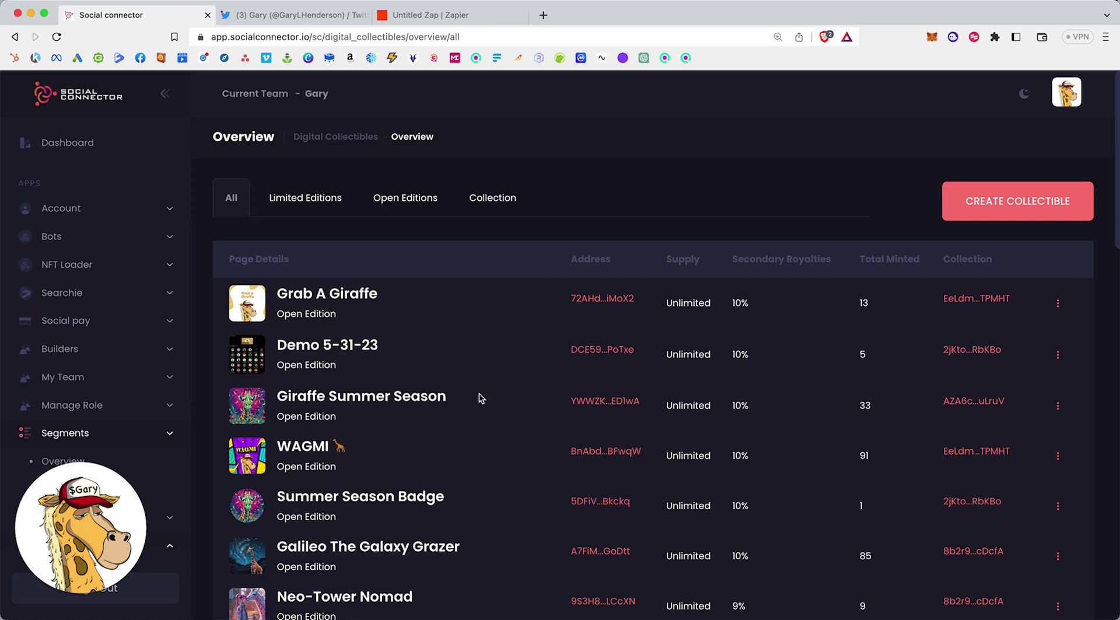
left_click(431, 14)
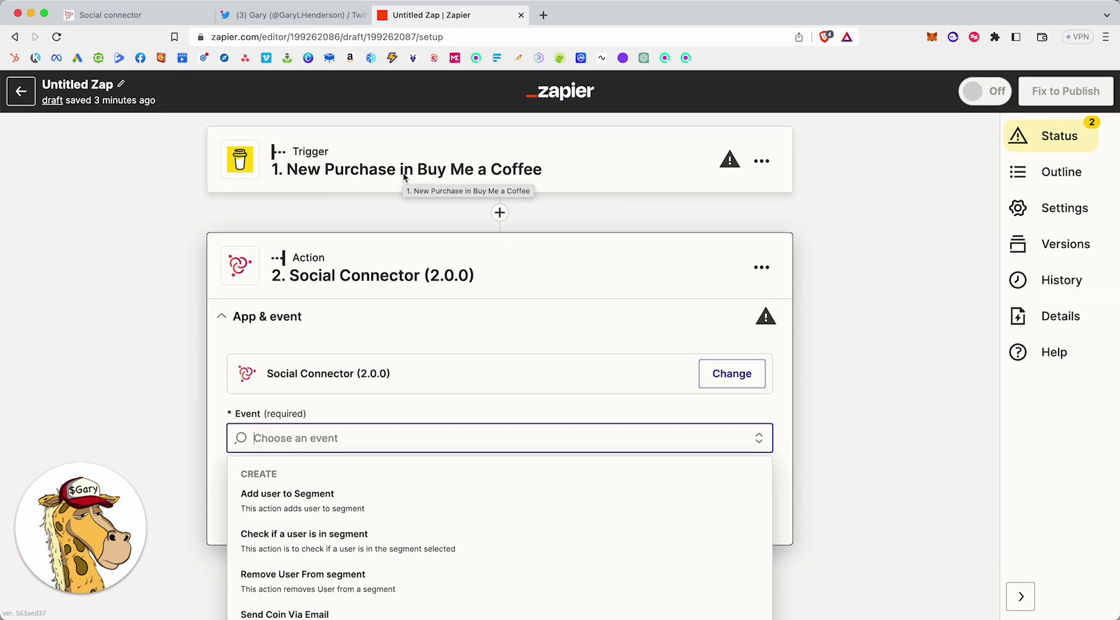
Open the 73 Demo segment's details from the Social Connector segments overview.
left_click(153, 15)
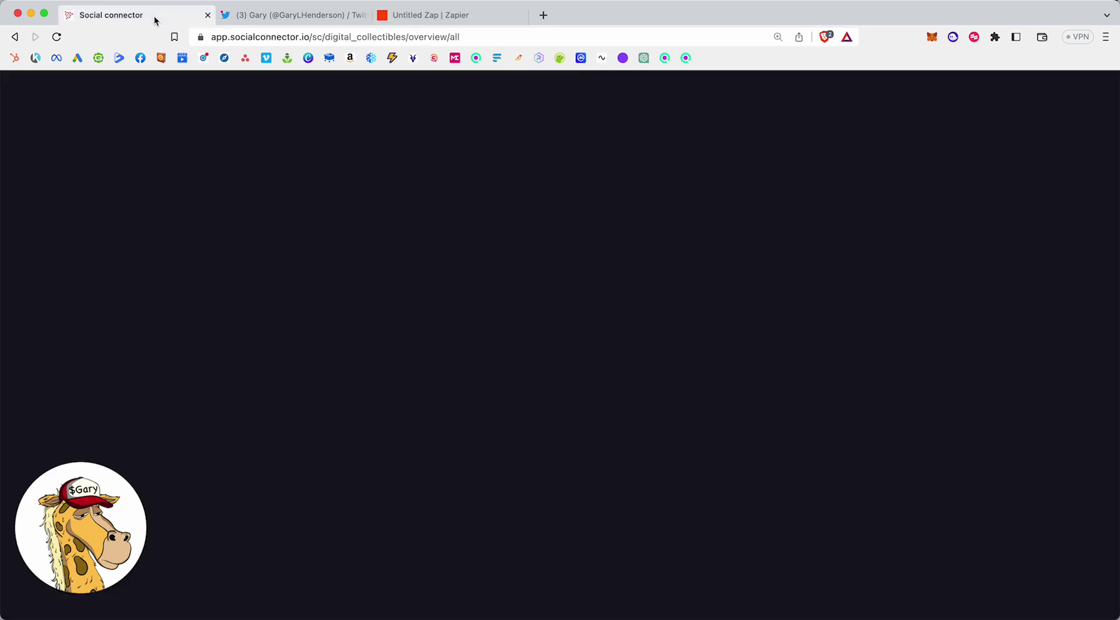
scroll(114, 431, "down", 3)
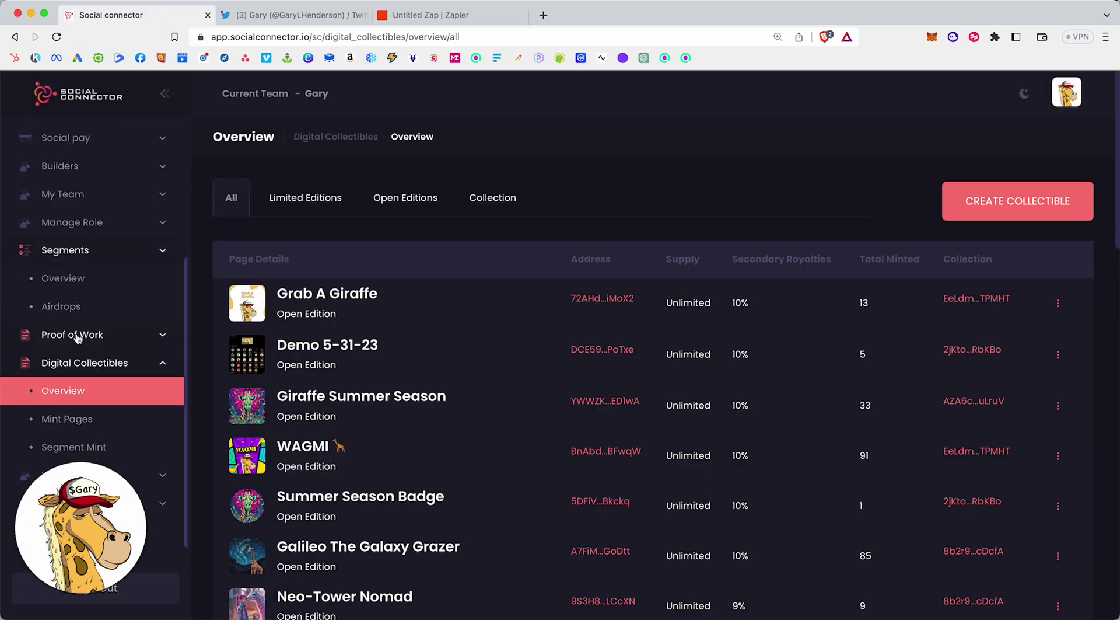
left_click(70, 278)
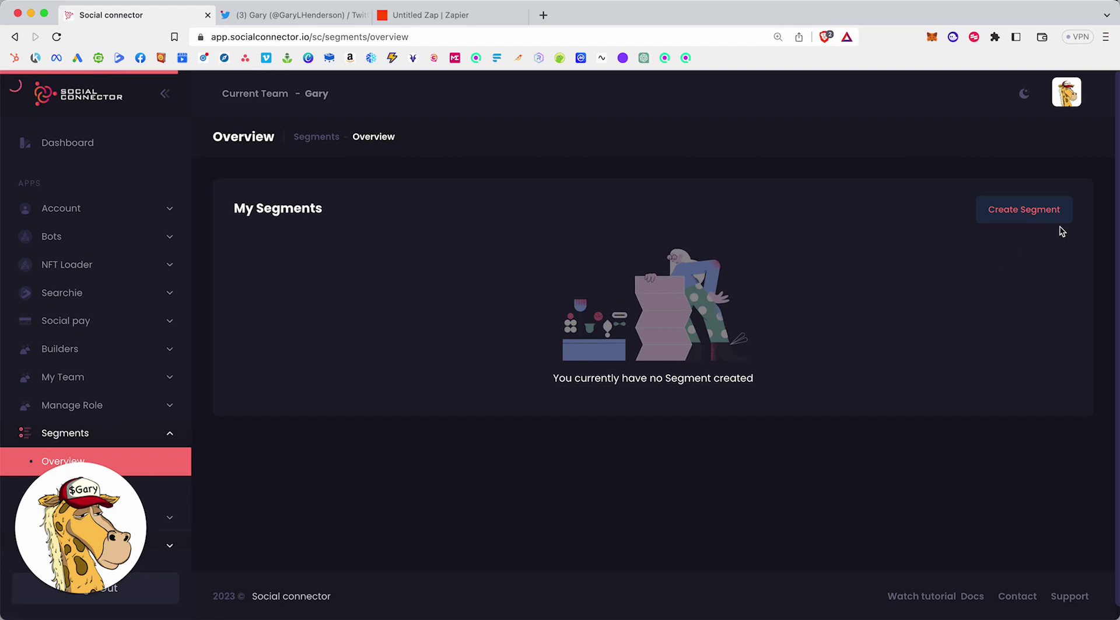
scroll(684, 240, "down", 20)
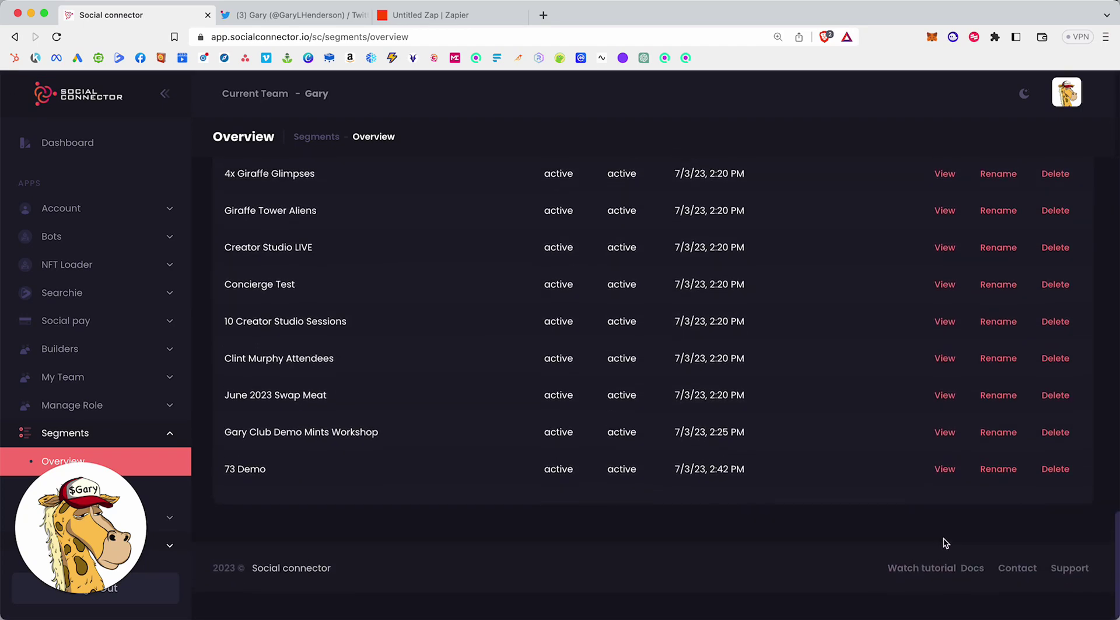
left_click(944, 497)
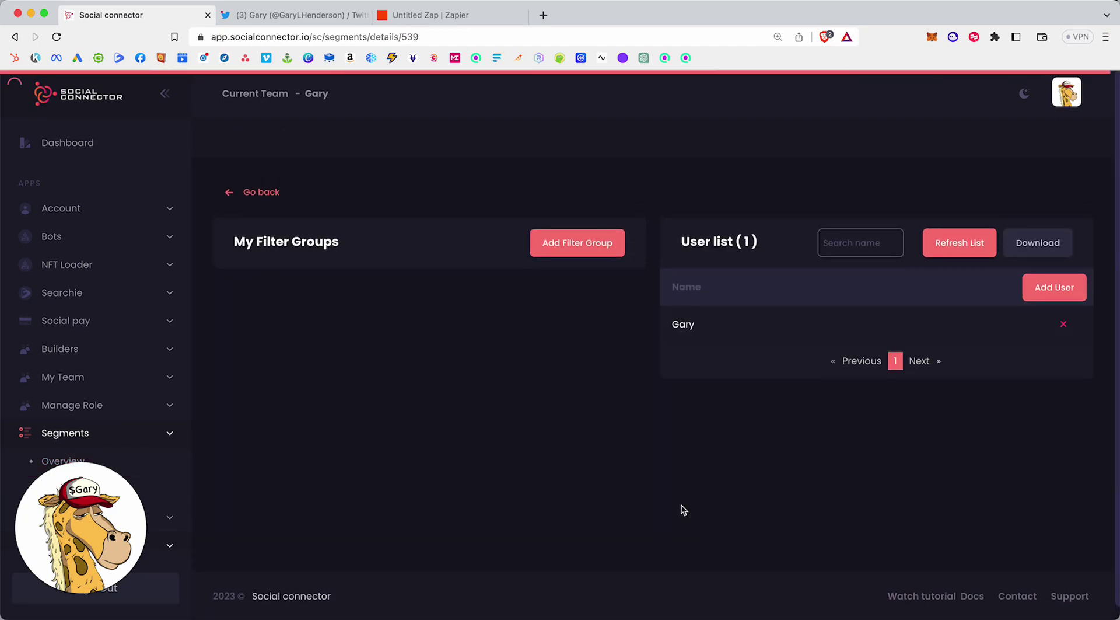
Add a filter group with filter type NFT and contract Gary Club Creator Studio.
left_click(534, 244)
left_click(345, 298)
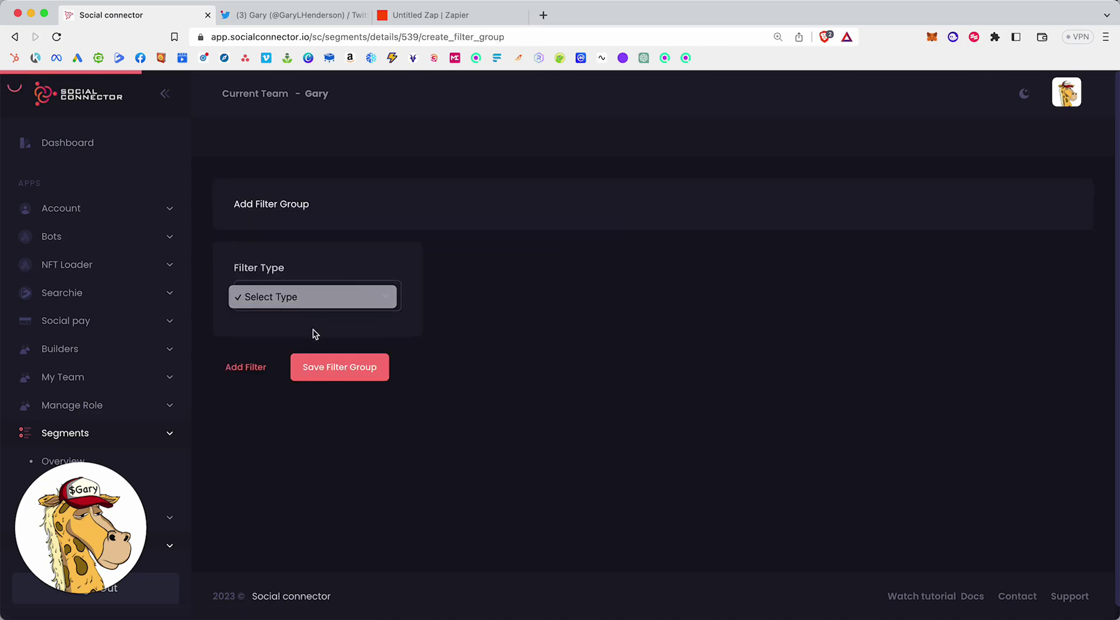
left_click(292, 313)
left_click(310, 353)
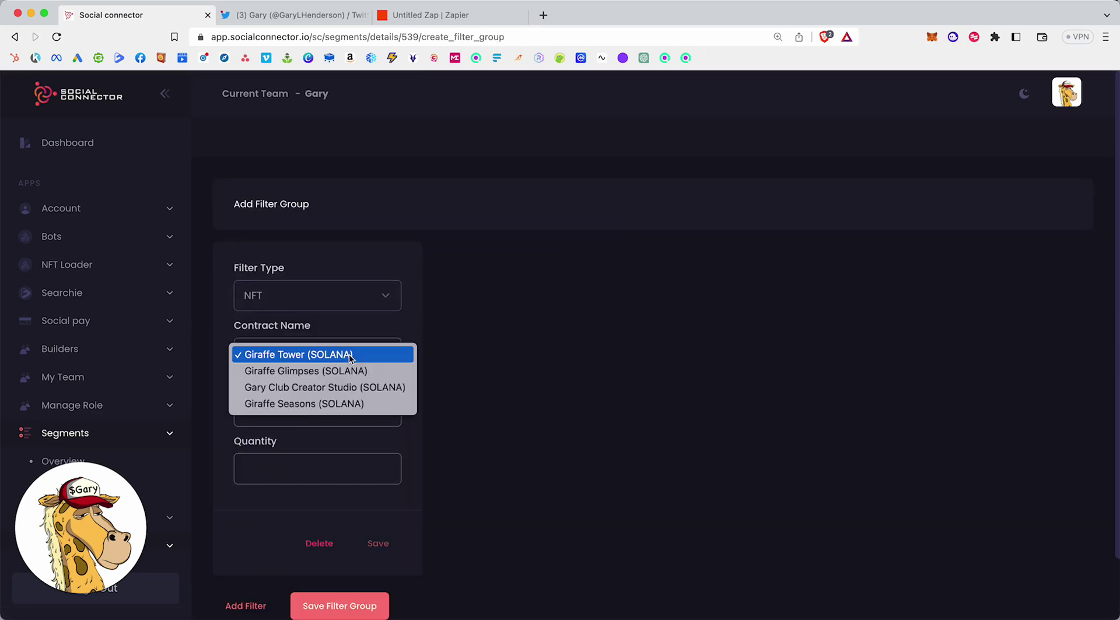
left_click(331, 387)
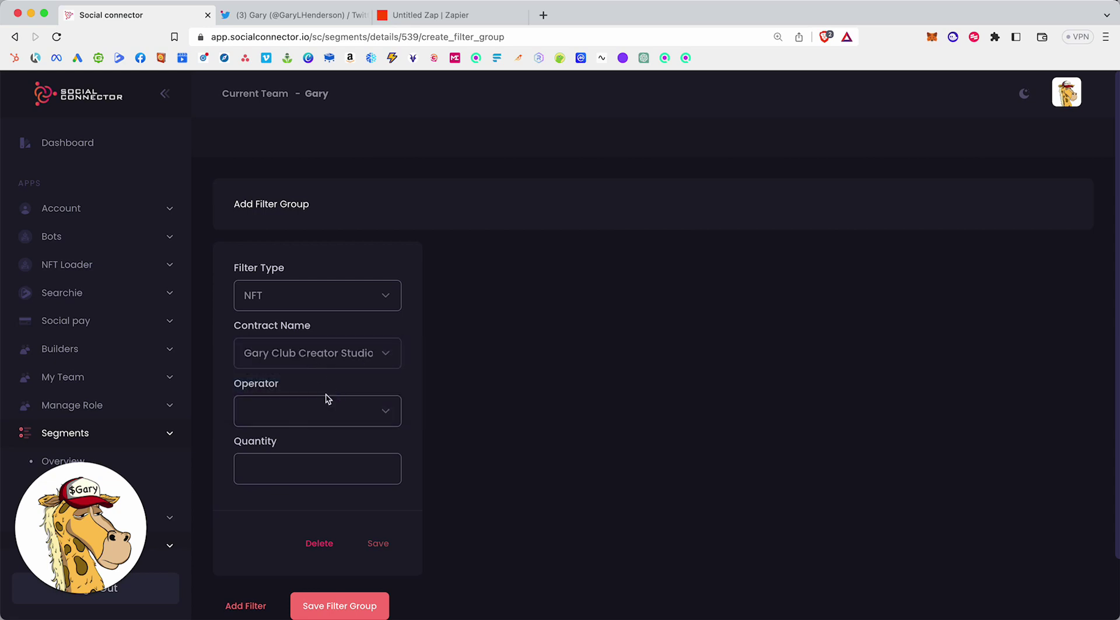
left_click(320, 403)
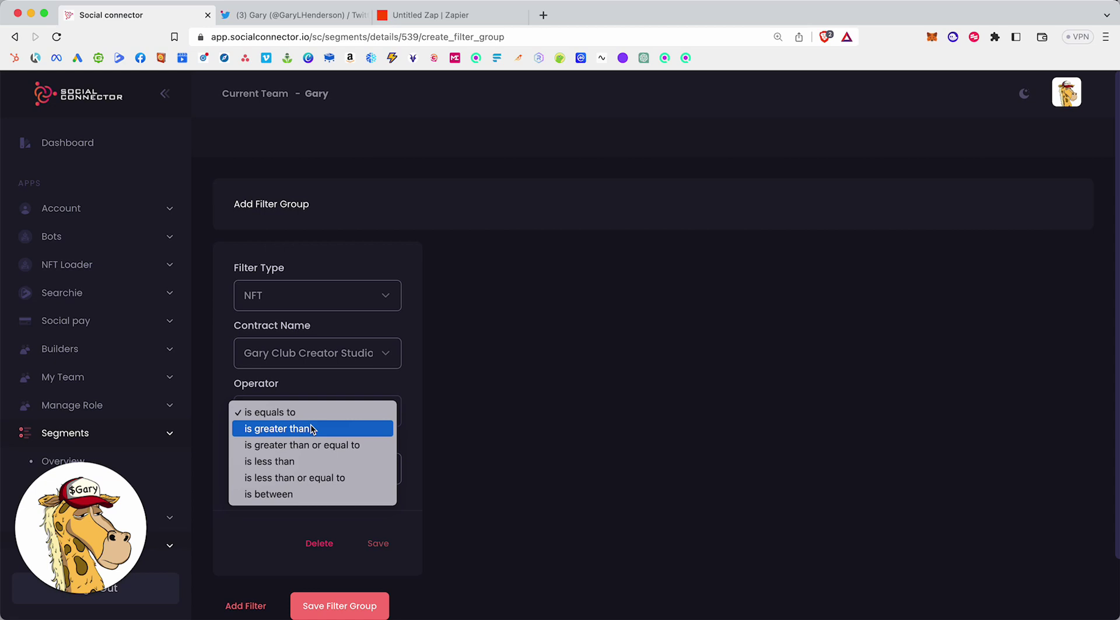
Dismiss the Operator list and reload the Twitter profile to show the user-removed-from-segment tweet.
left_click(301, 15)
left_click(345, 14)
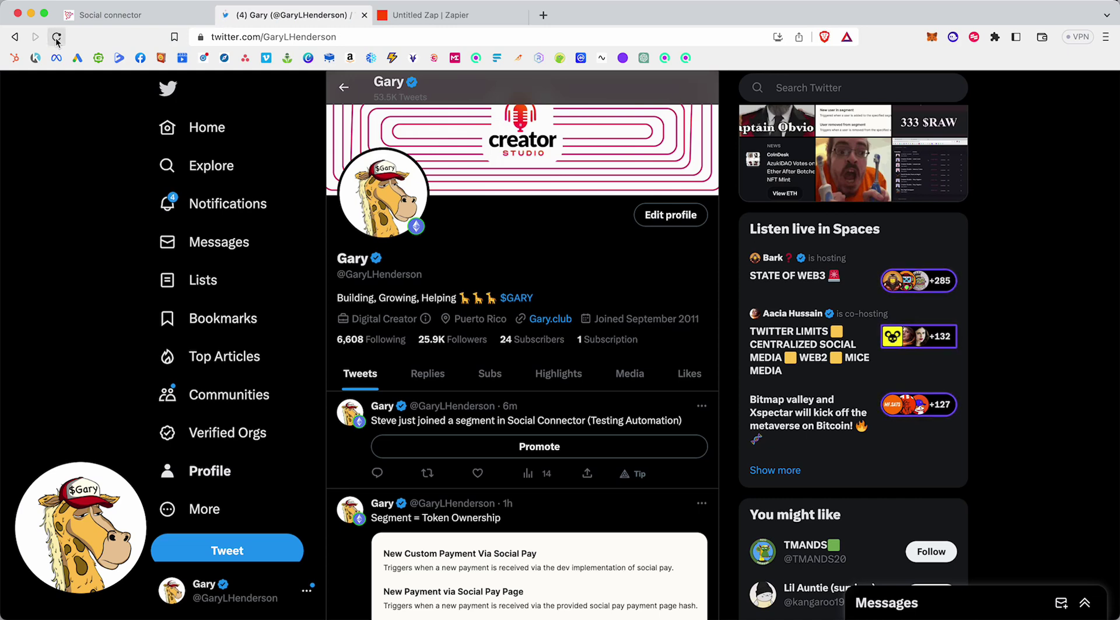
left_click(57, 37)
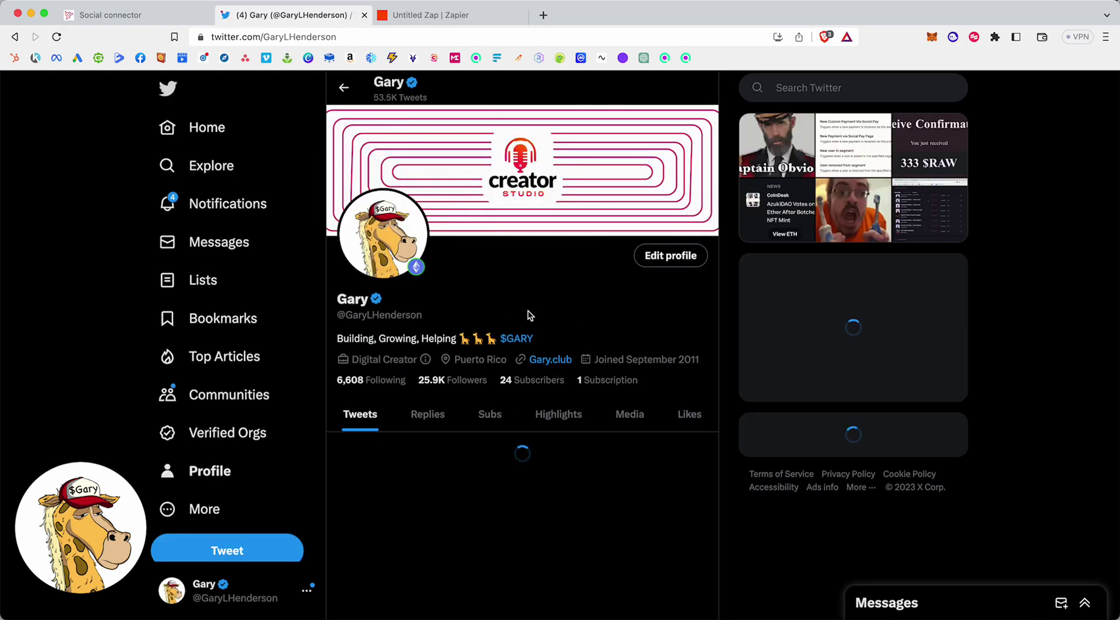
scroll(528, 315, "down", 3)
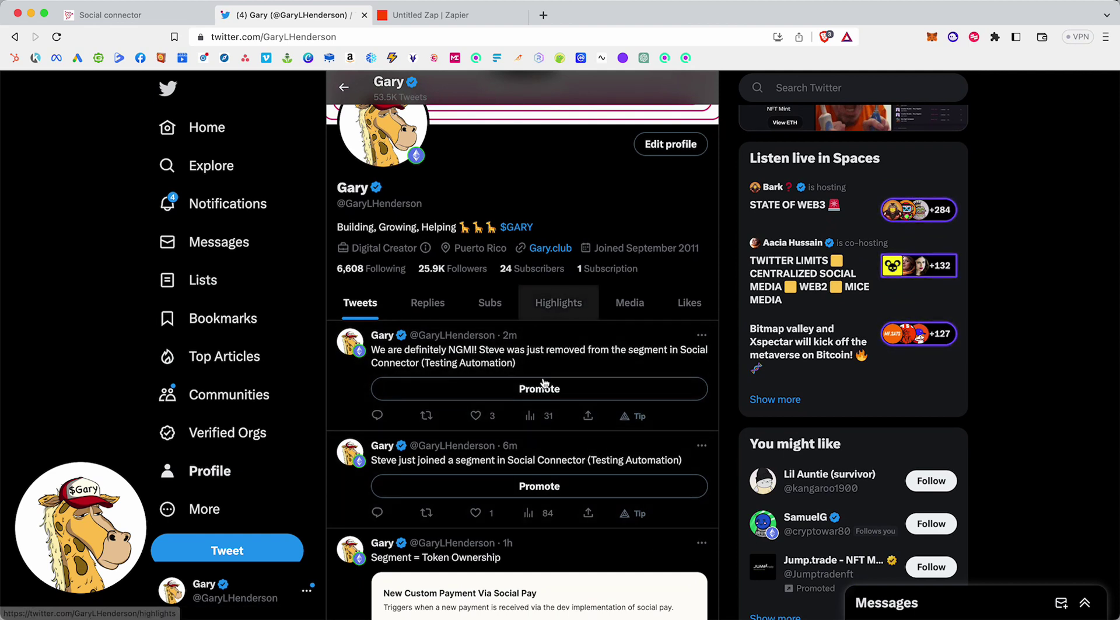
Delete the unfinished NFT filter card and return to the Zap editor's Social Connector event list.
left_click(175, 16)
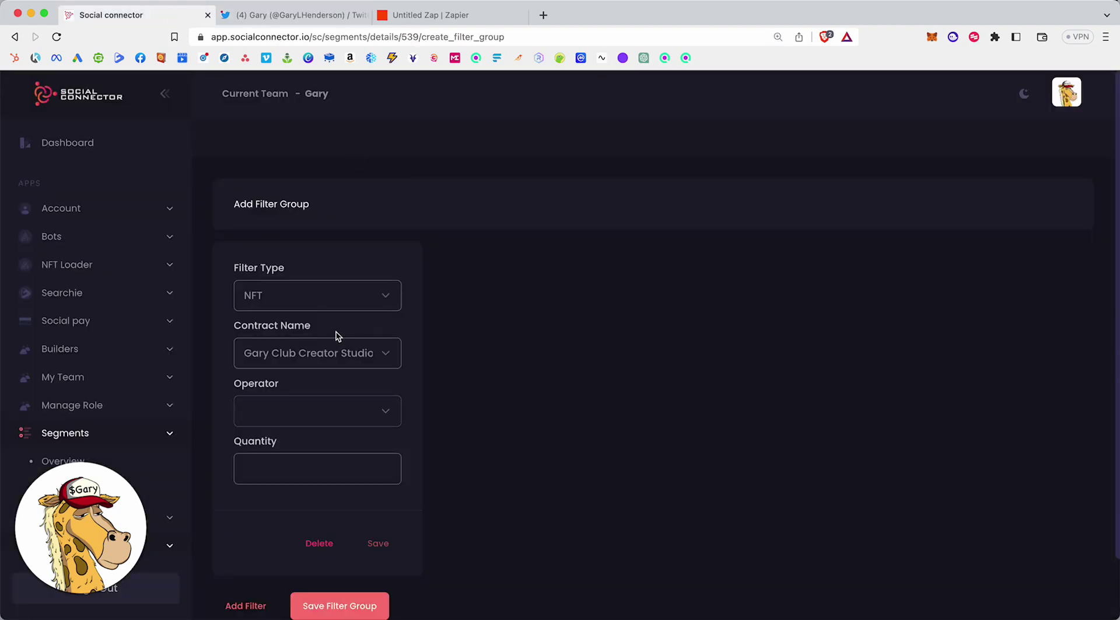
left_click(324, 544)
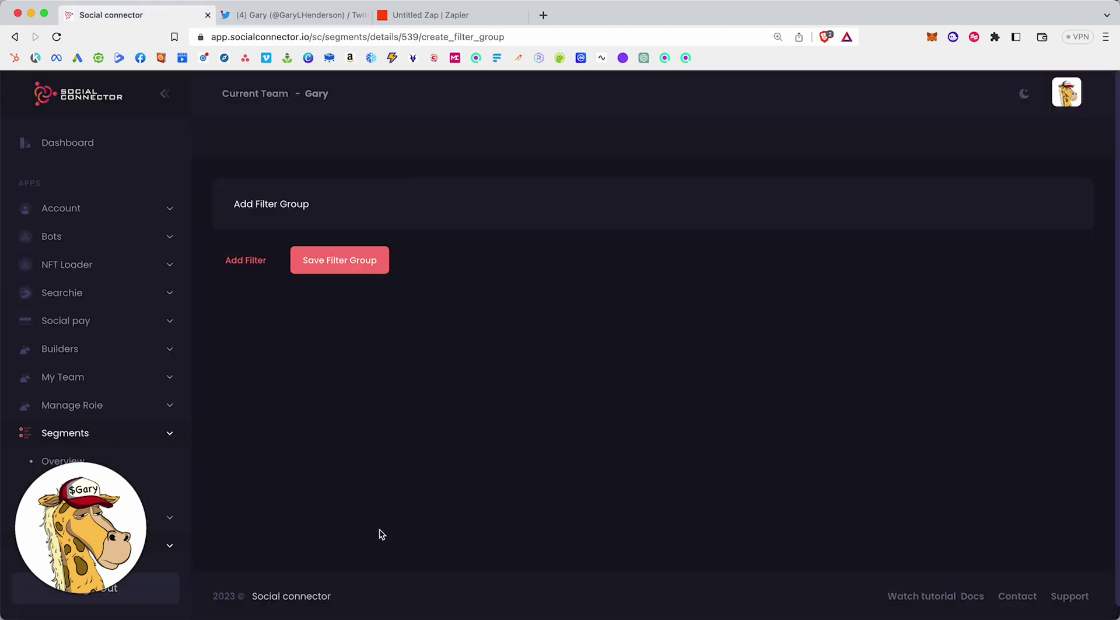
left_click(441, 18)
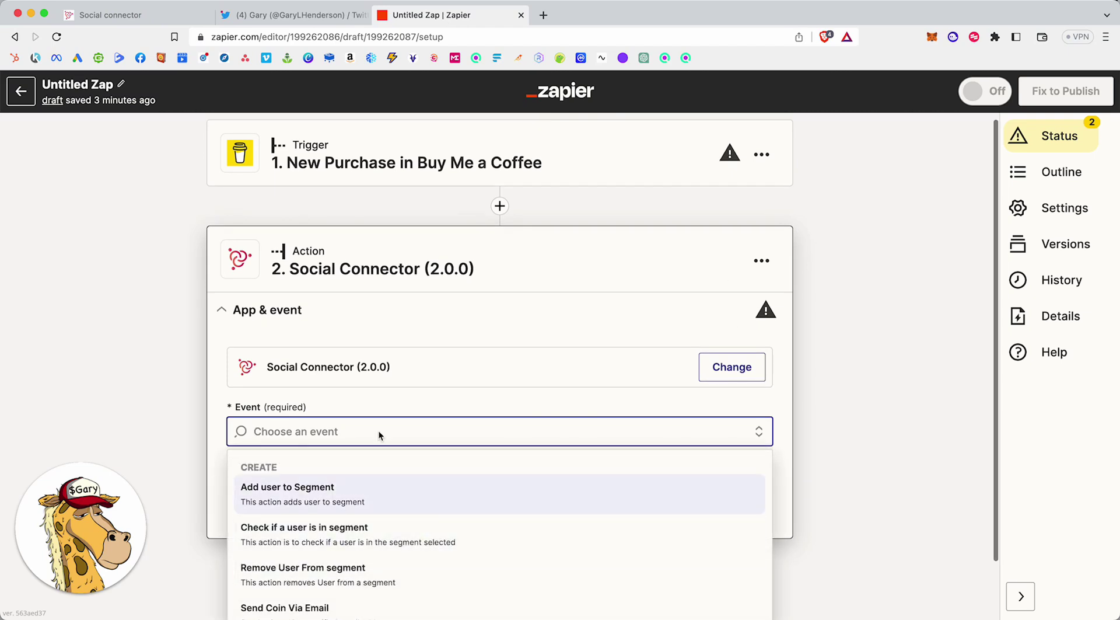
scroll(654, 561, "down", 2)
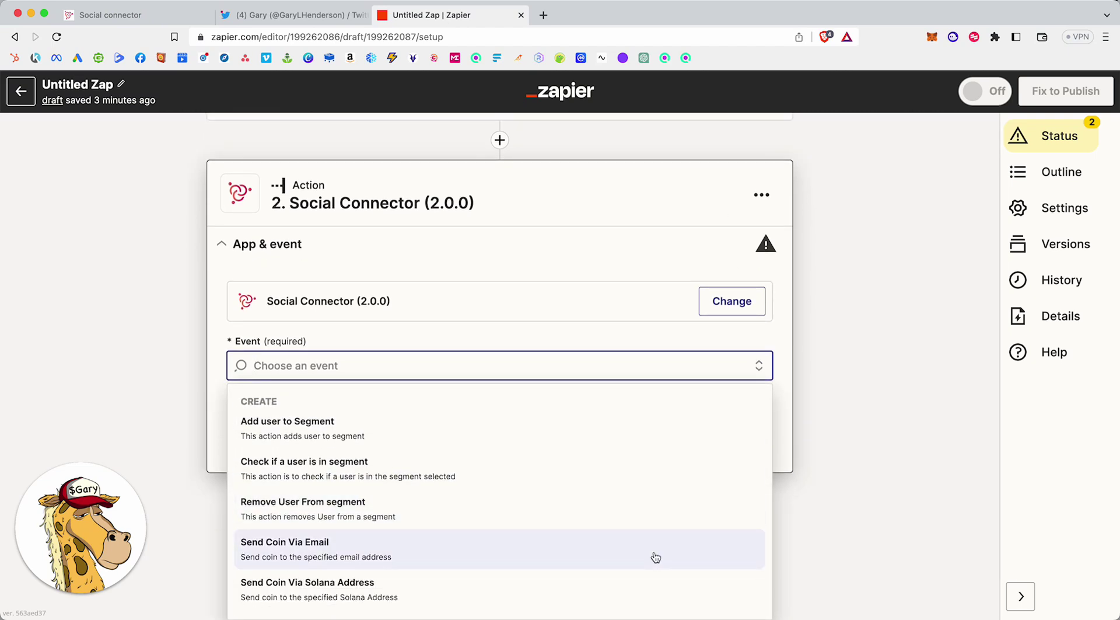